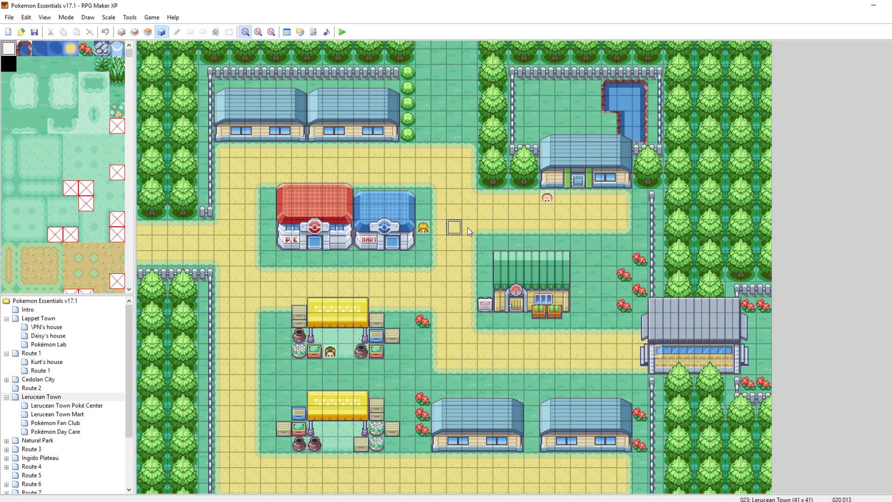
Open the Mart-side NPC event and view its $Trainer.mysterygiftaccess=true Script command
double_click(425, 228)
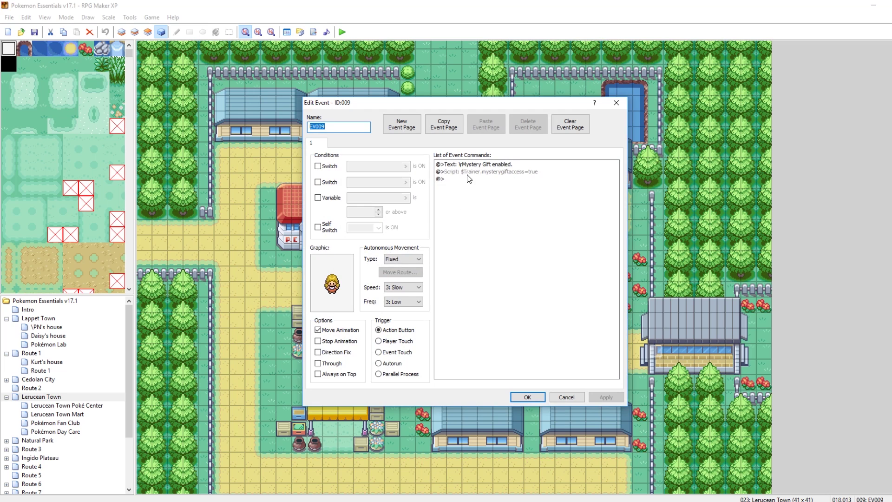
left_click(467, 172)
right_click(467, 172)
left_click(482, 190)
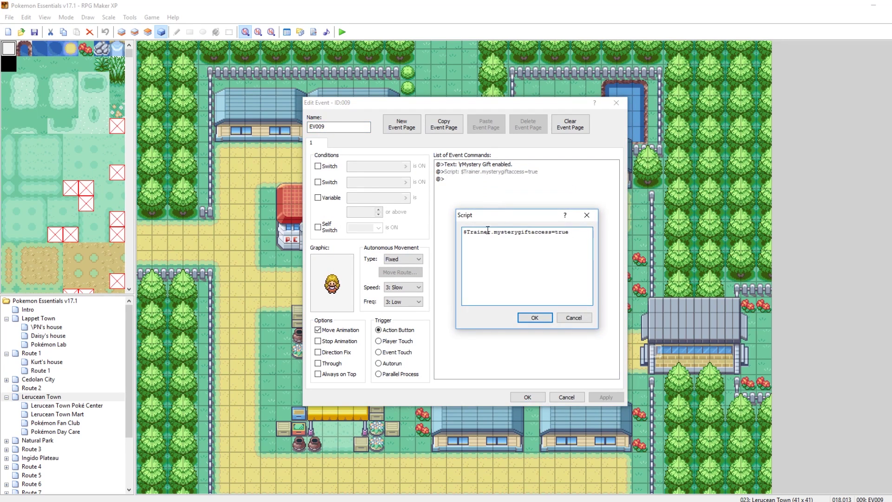
left_click_drag(463, 232, 576, 233)
left_click(576, 233)
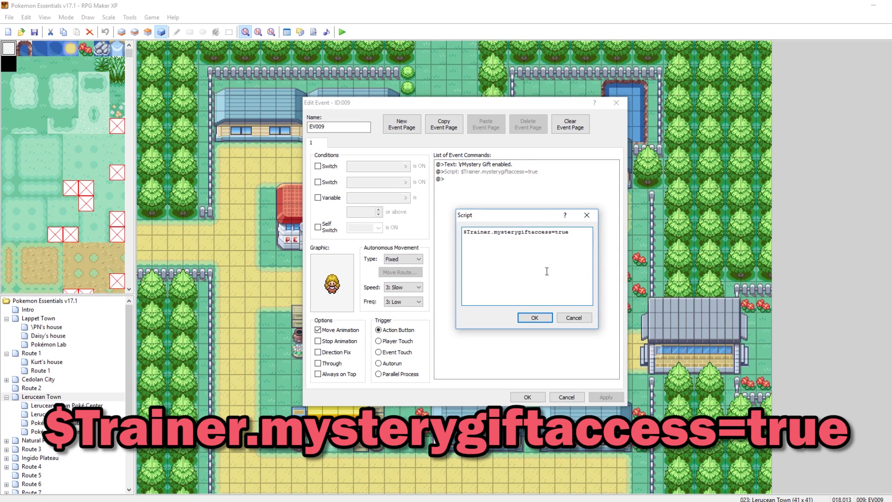
left_click(587, 215)
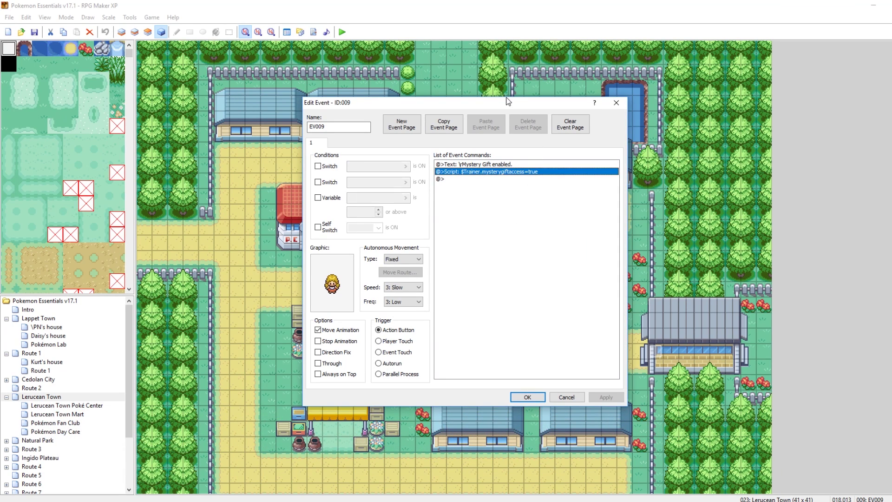
Close the event window, then reopen the NPC event with its Script row selected
left_click_drag(506, 98, 669, 80)
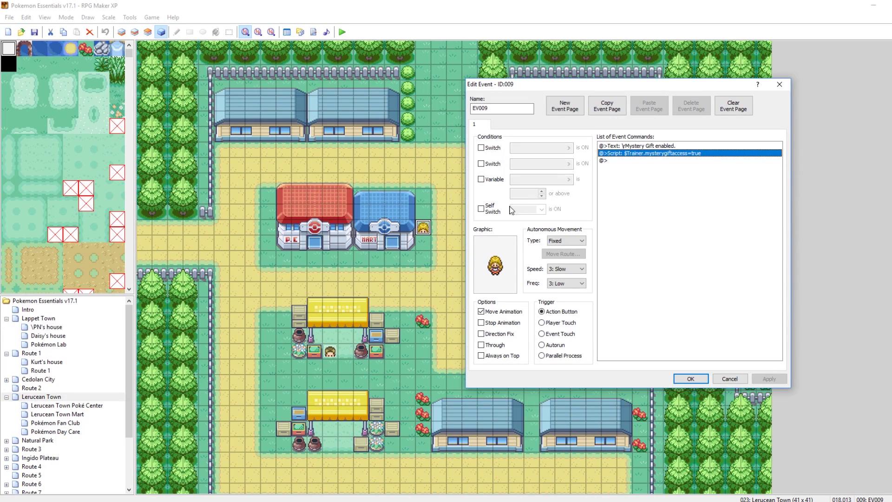
left_click(780, 84)
right_click(428, 226)
left_click(492, 231)
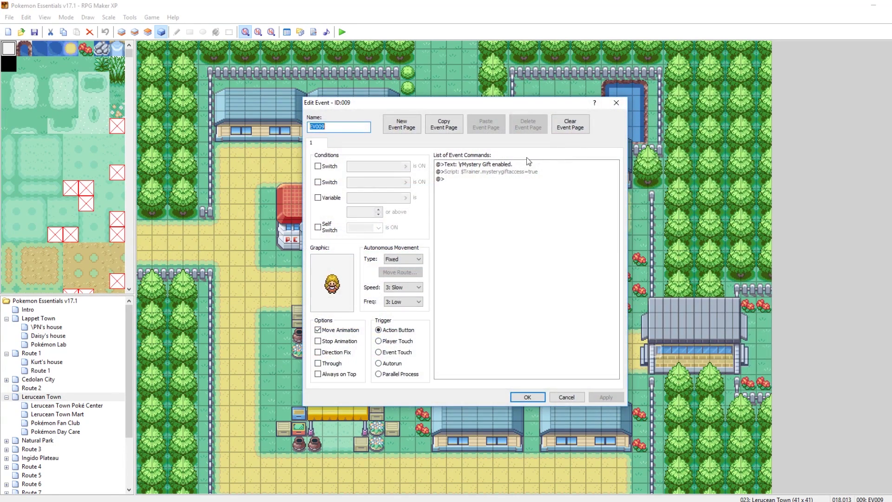
left_click(503, 171)
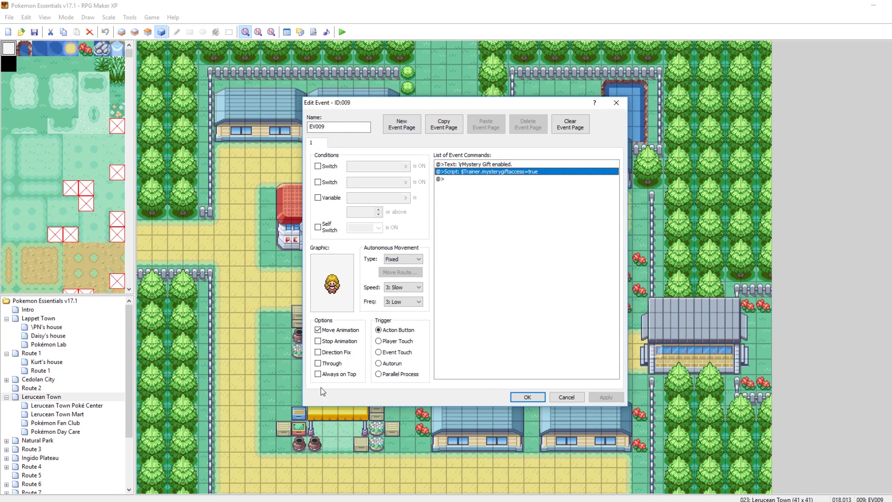
Confirm the NPC event and open the Intro map's opening event
left_click(527, 396)
left_click(41, 309)
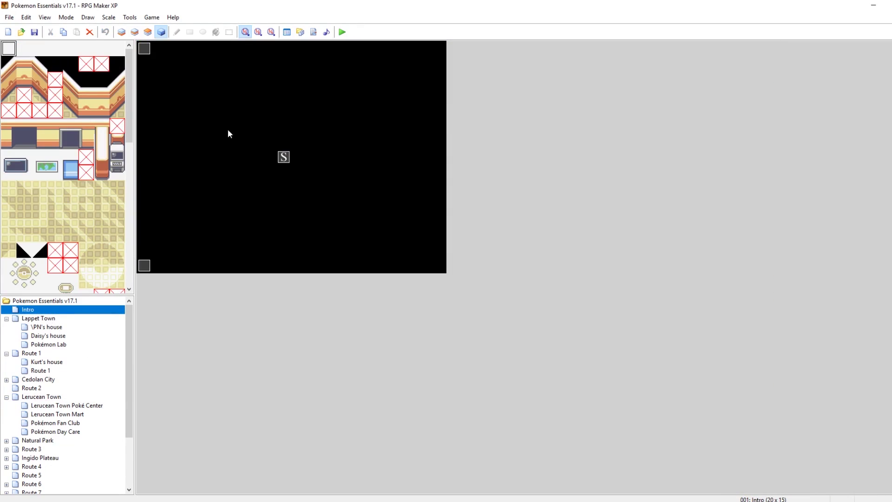
double_click(144, 48)
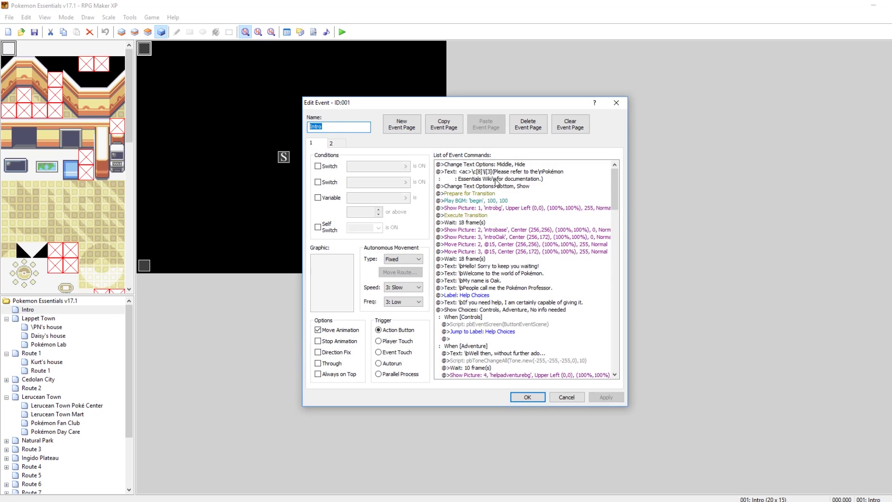
Paste the Mystery Gift Script above Play BGM, delete it again, and close the event
left_click(490, 203)
key("ctrl+v")
left_click(515, 200)
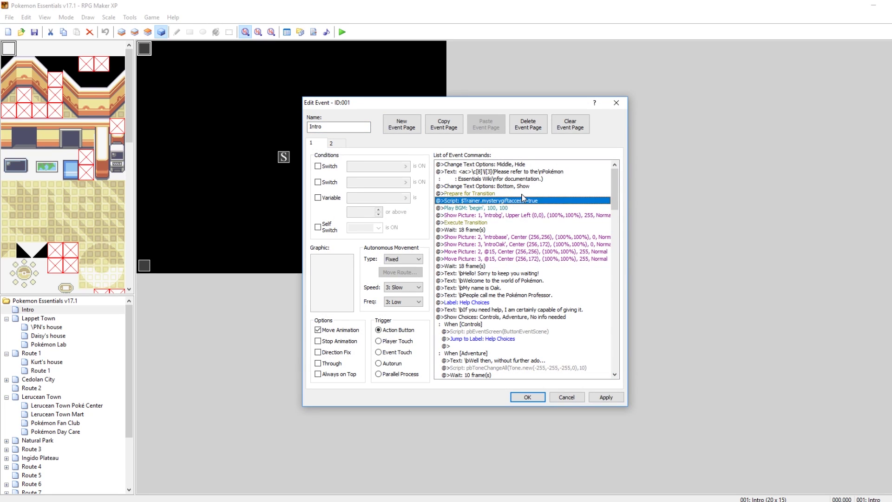
key("Delete")
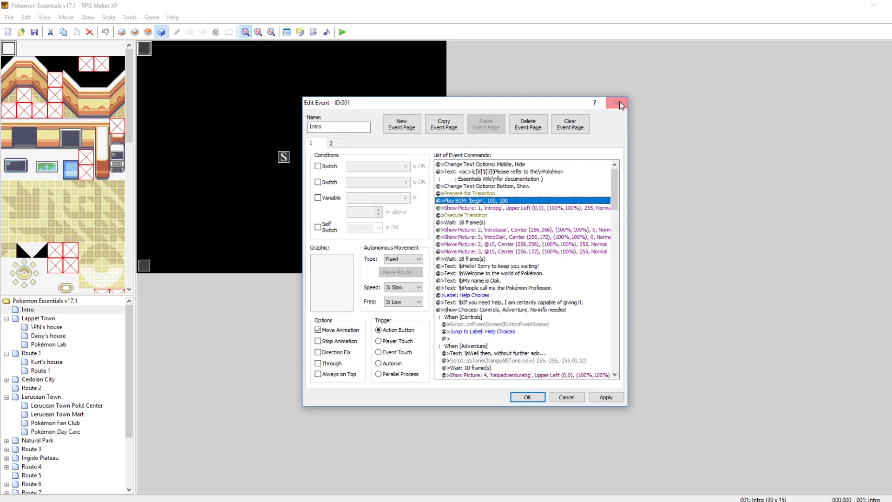
left_click(619, 104)
left_click(283, 95)
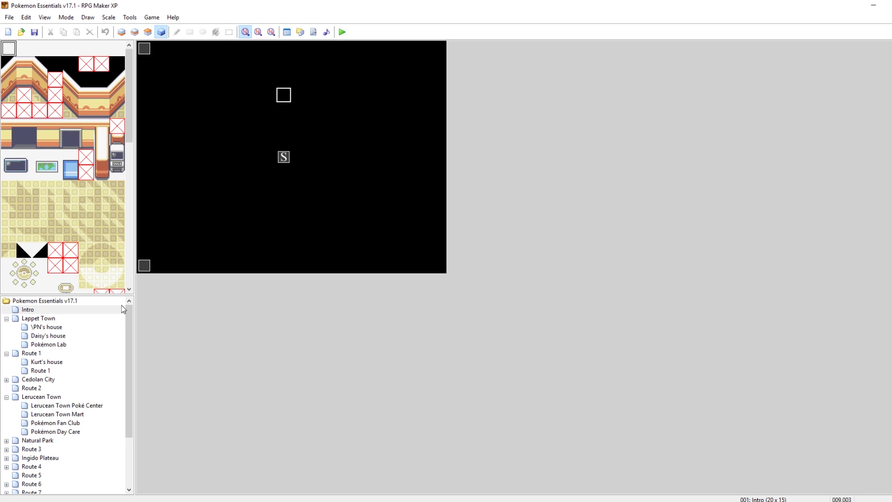
Return to the Lerucean Town map and open the Script Editor at PScreen_MysteryGift
left_click(46, 396)
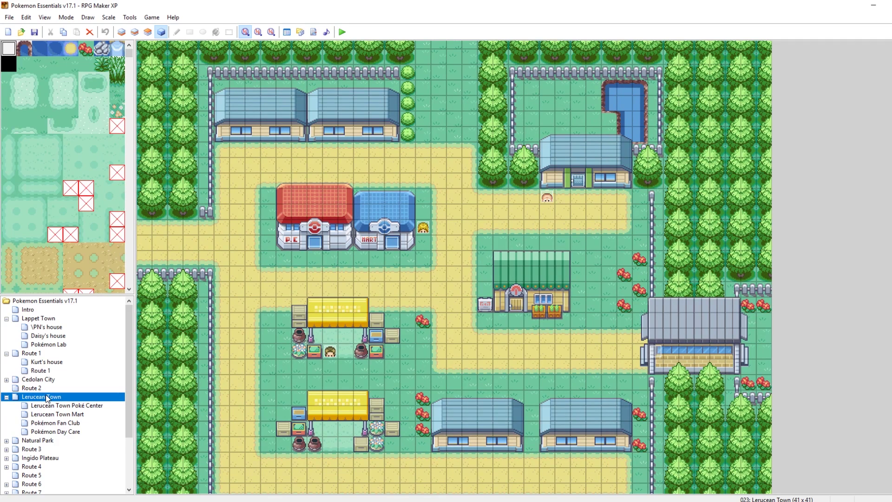
left_click(309, 34)
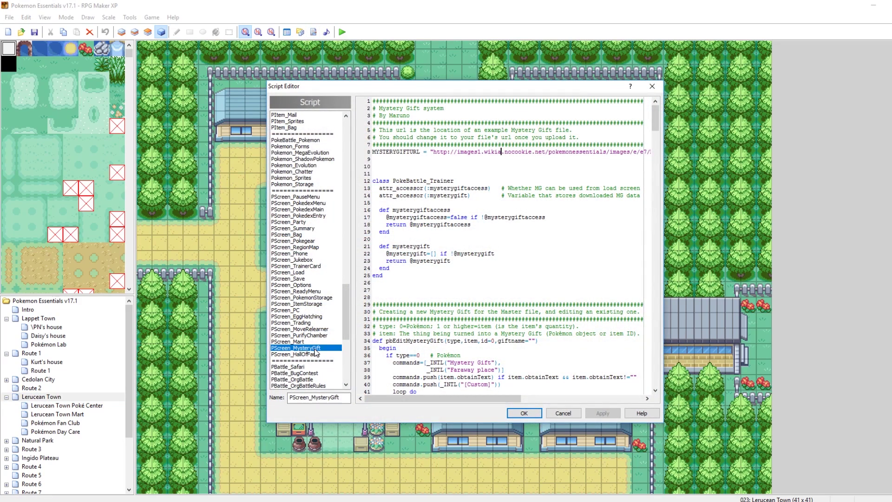
left_click_drag(346, 322, 356, 266)
scroll(356, 265, "down", 20)
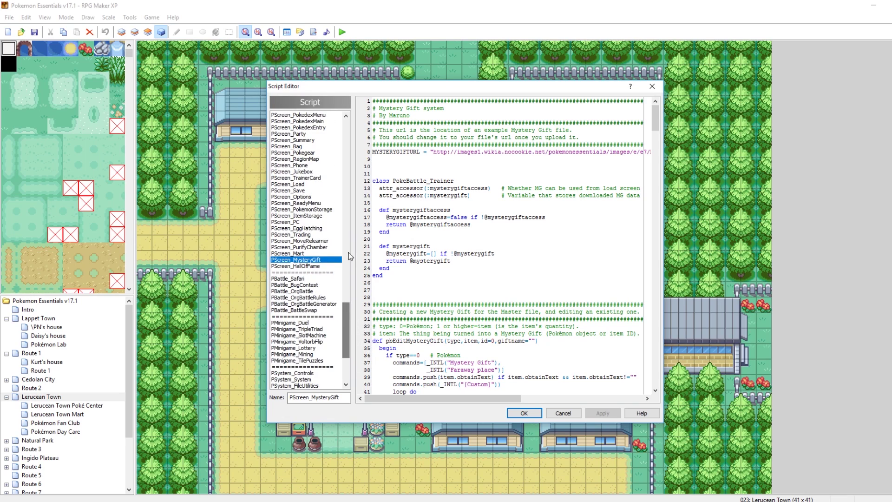
mouse_move(656, 122)
left_mouse_down()
mouse_move(657, 157)
mouse_move(652, 114)
left_mouse_up()
Highlight the MYSTERYGIFTURL address on line 8, then close the editor unchanged
left_click(443, 151)
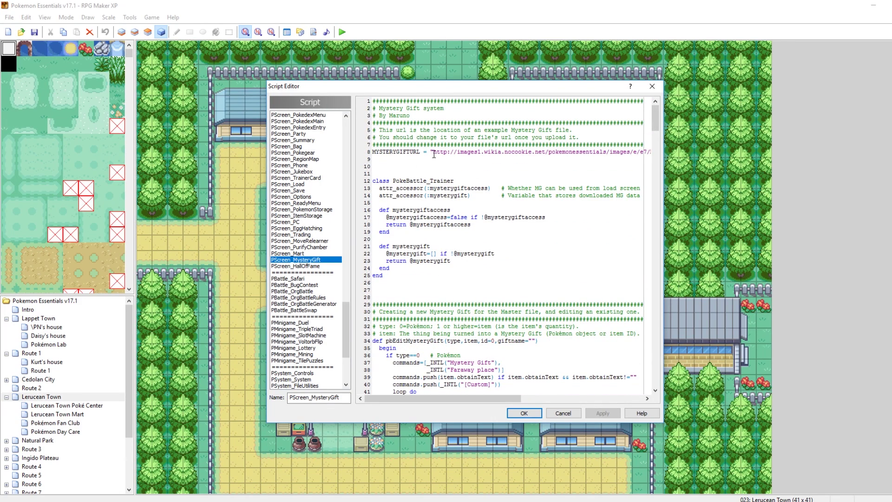
left_click_drag(433, 152, 646, 151)
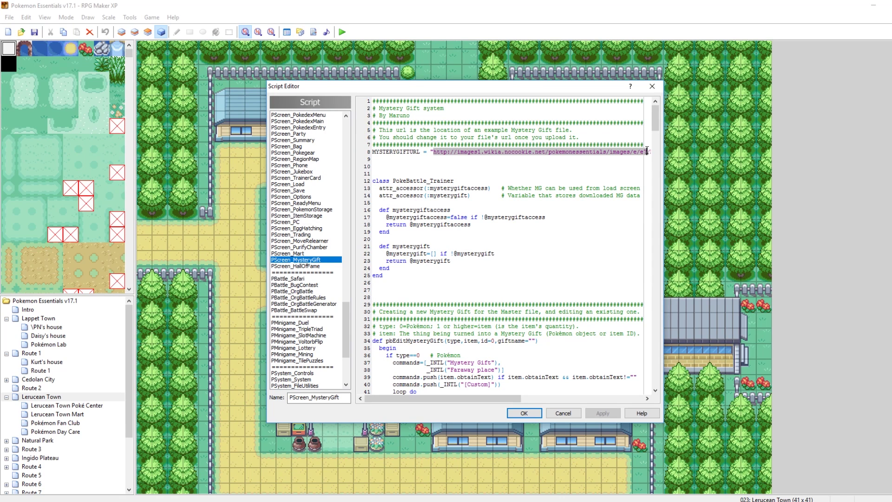
left_click_drag(646, 151, 630, 152)
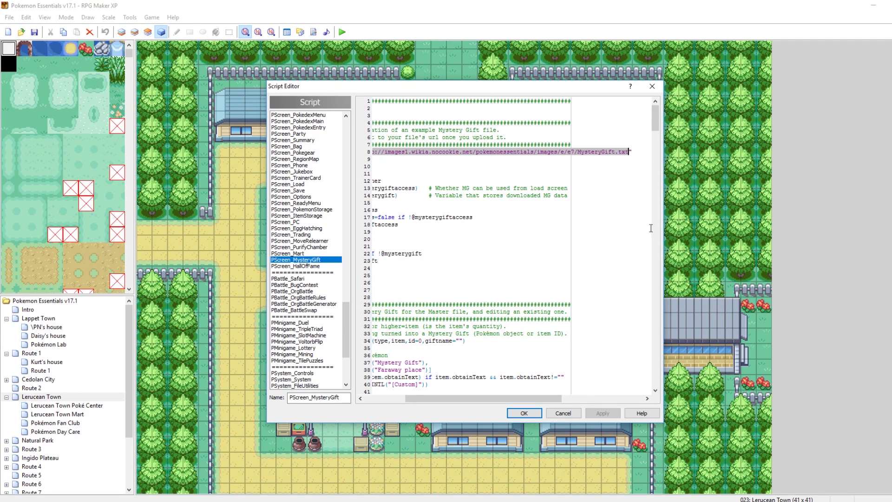
left_click(611, 152)
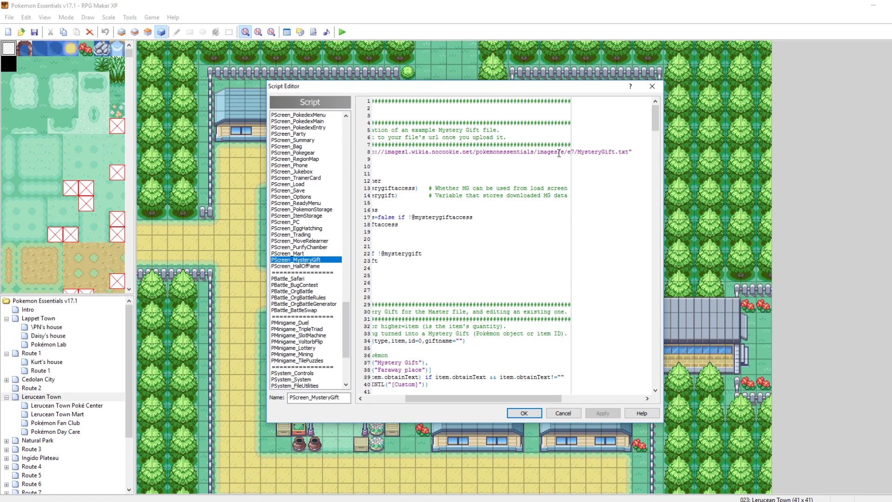
left_click_drag(515, 398, 475, 398)
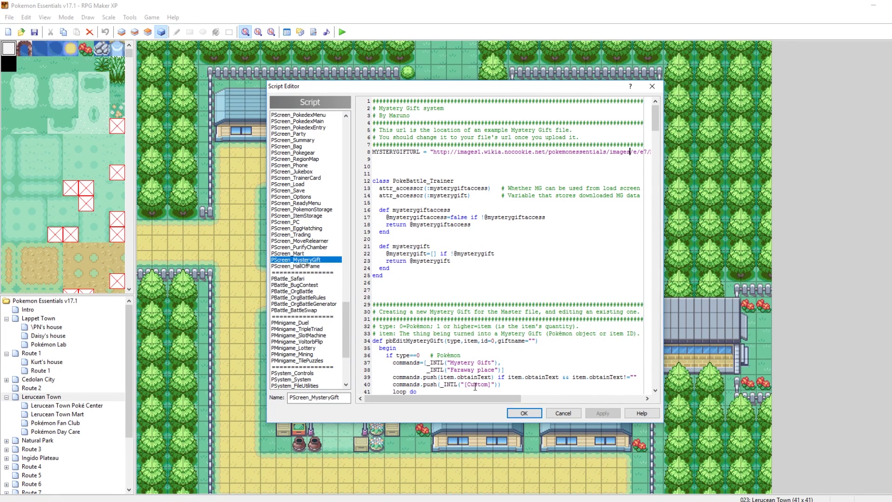
left_click(654, 88)
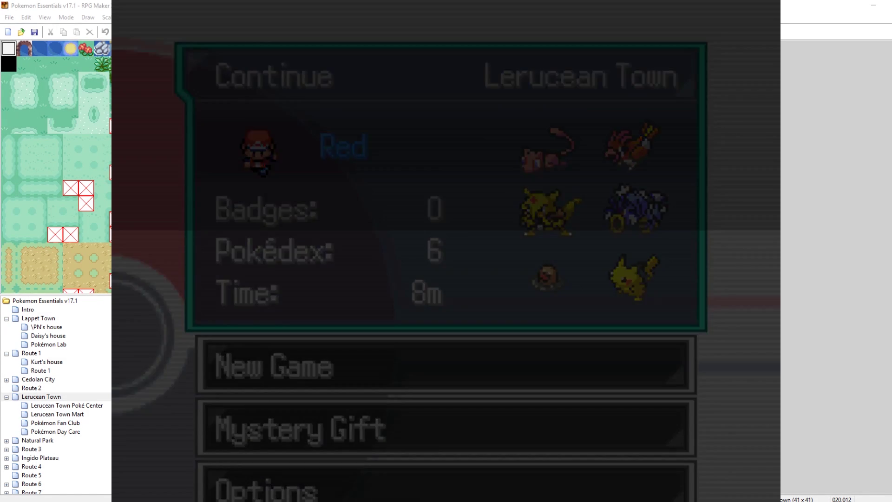
Open the party screen from the pause menu and bring up Mew's actions
key("Down")
key("x")
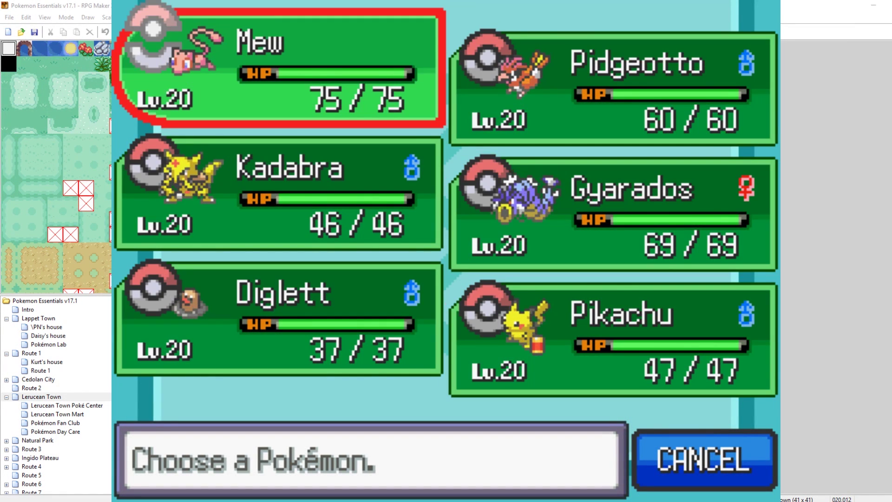
key("Down")
key("Up")
key("c")
Make Mew shiny via Debug > Cosmetic info > Set shininess
key("Up")
key("Up")
key("Down")
key("Down")
key("Down")
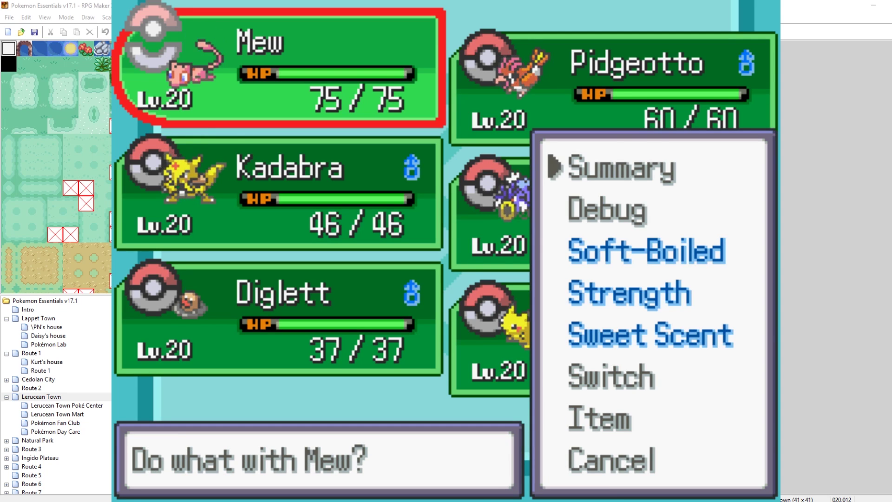
key("c")
key("Up")
key("Up")
key("Up")
key("Up")
key("Up")
key("Up")
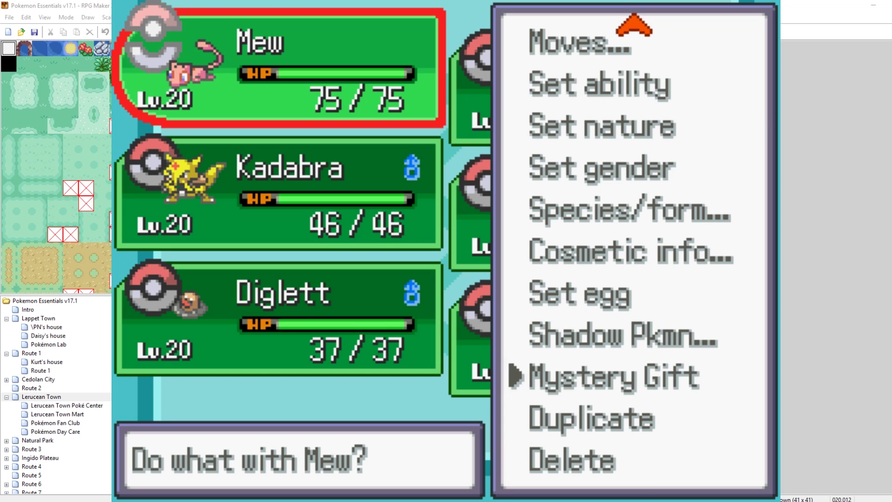
key("c")
key("c")
key("c")
key("x")
key("x")
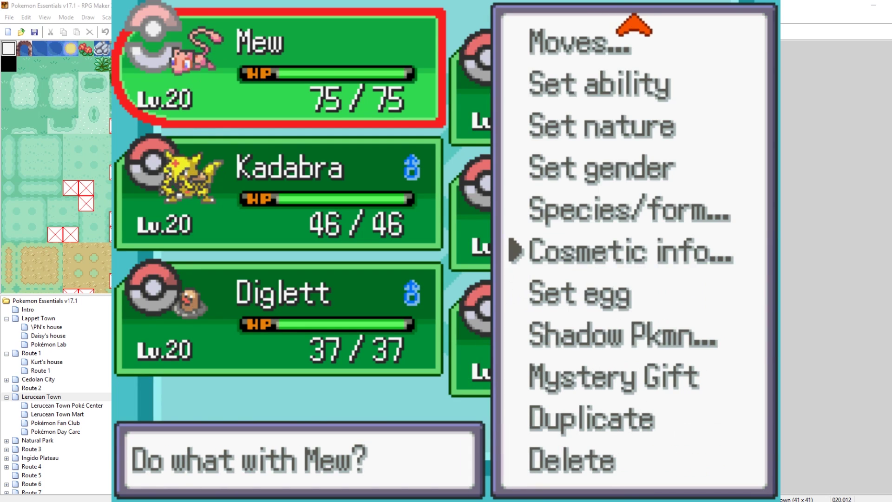
key("x")
key("c")
key("c")
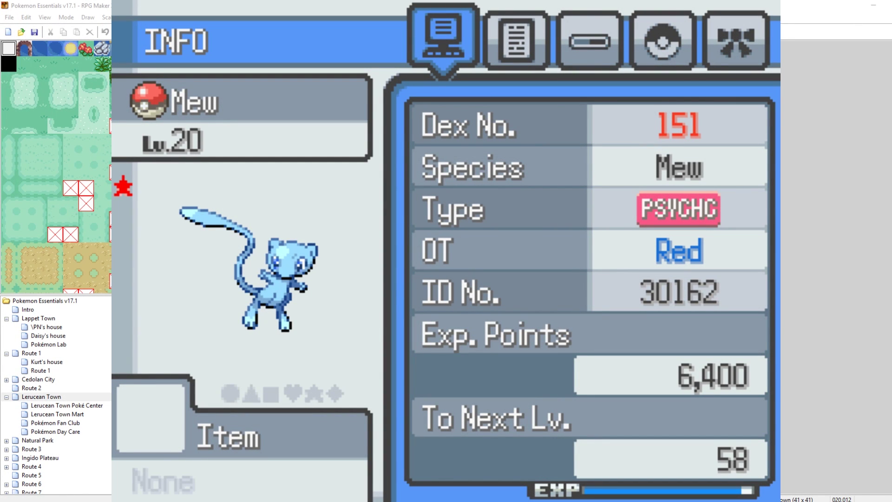
Start Mew's Debug > Mystery Gift option from the party screen
key("x")
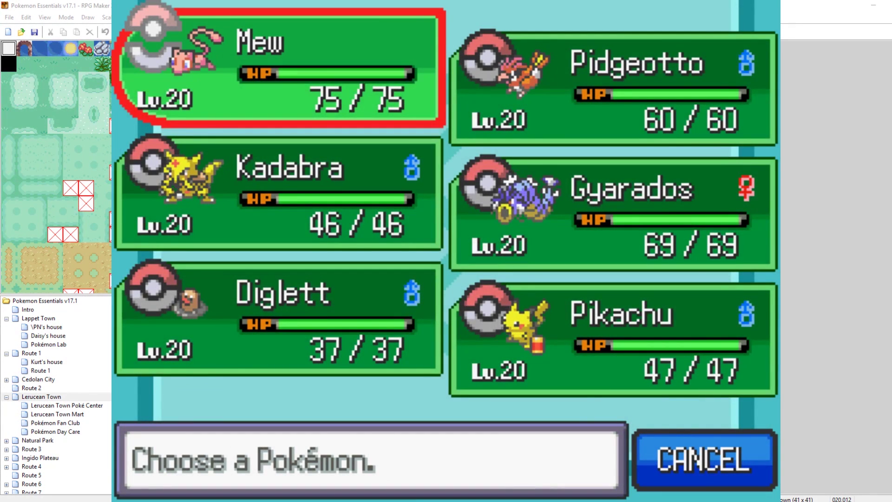
key("c")
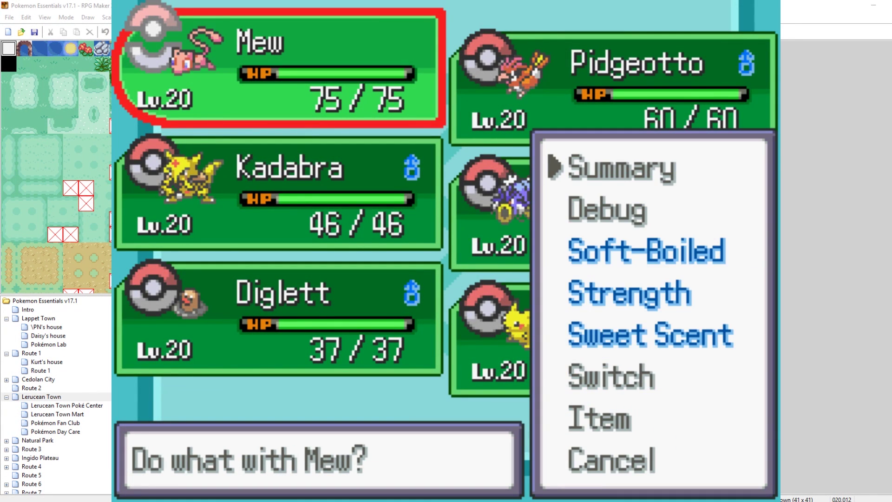
key("Down")
key("c")
key("Down")
key("Down")
key("Down")
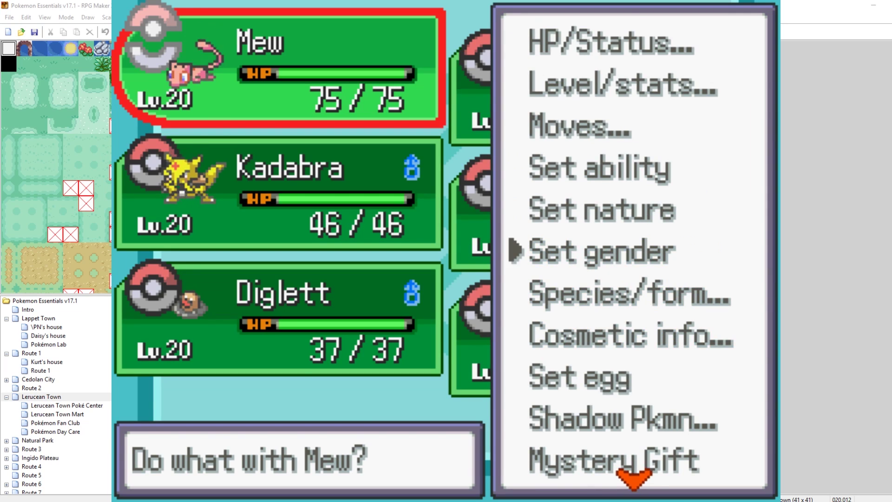
key("Down")
key("Down")
key("Down")
key("Down")
key("Down")
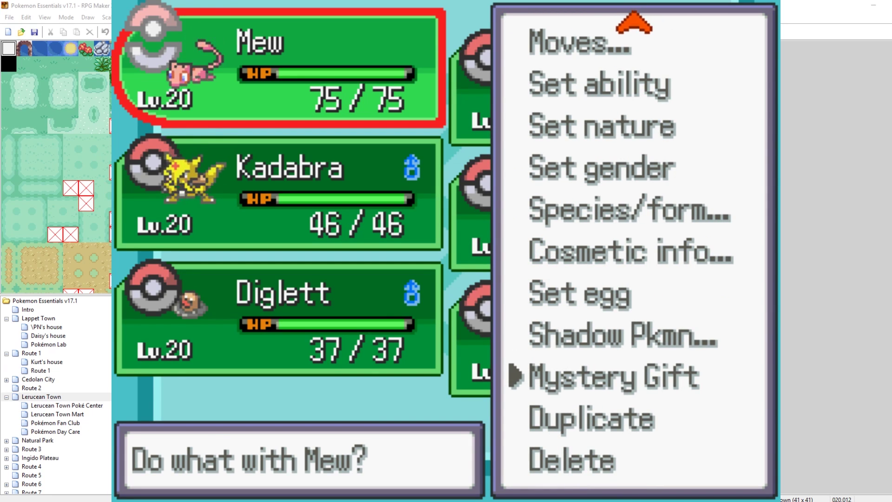
key("c")
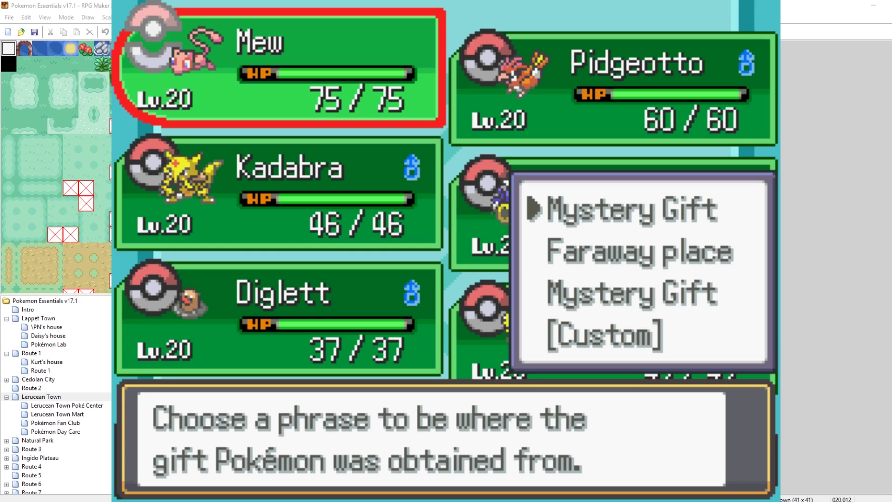
Choose 'Mystery Gift' as the origin phrase and set gift ID 00001
key("Down")
key("Down")
key("Up")
key("Up")
key("Down")
key("Down")
key("Up")
key("Up")
key("Return")
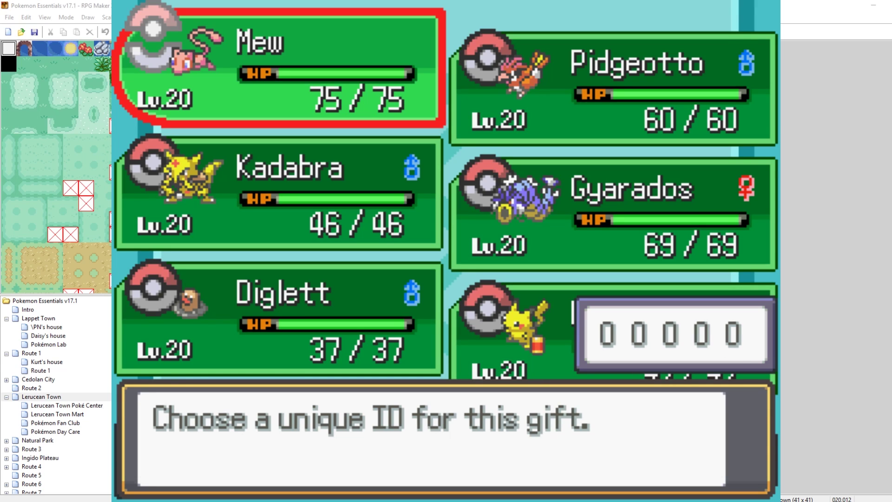
key("Up")
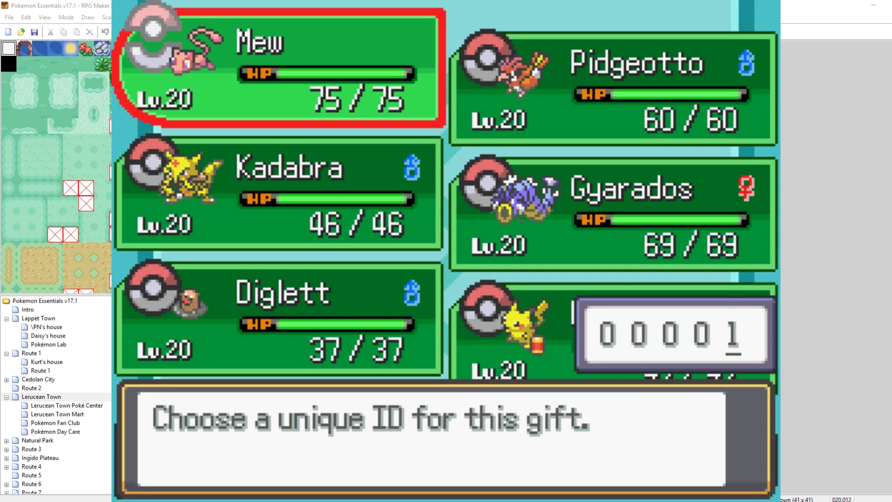
key("Return")
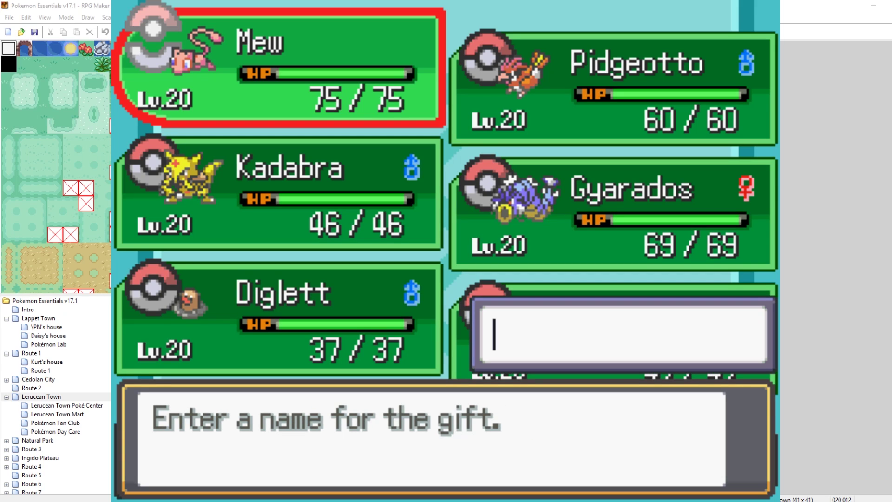
Name the gift 'Shiny Mew Gift' and confirm the saved message
type("Sh")
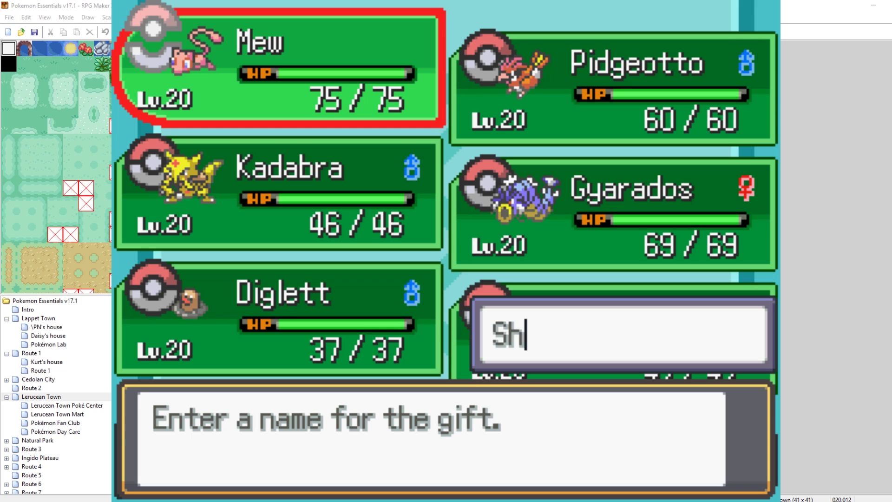
type("iny Mew ")
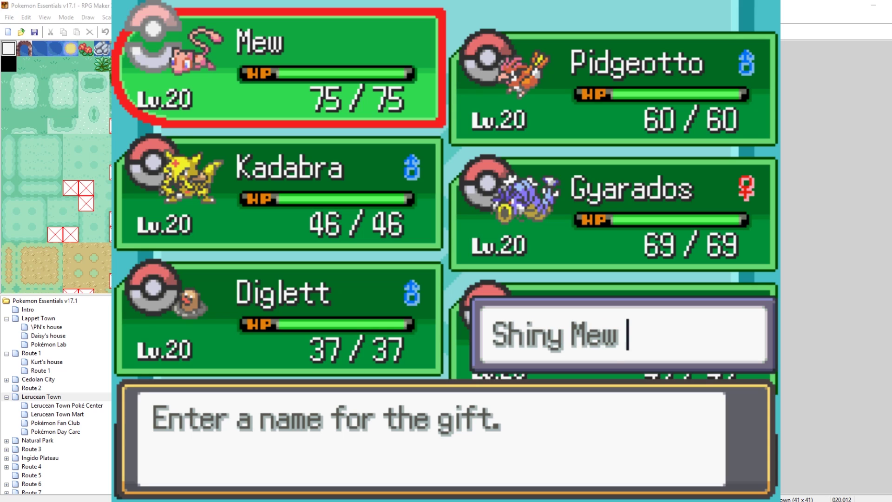
type("Giuft")
key("BackSpace")
key("BackSpace")
key("BackSpace")
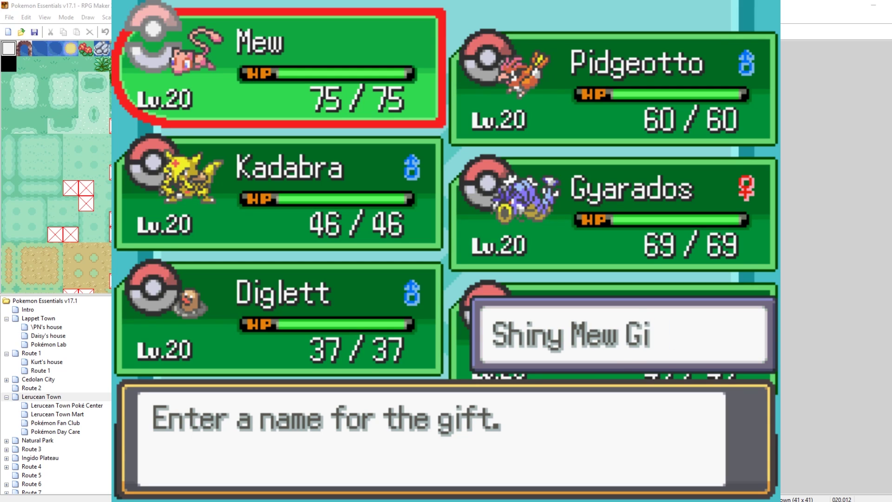
type("ft")
key("Return")
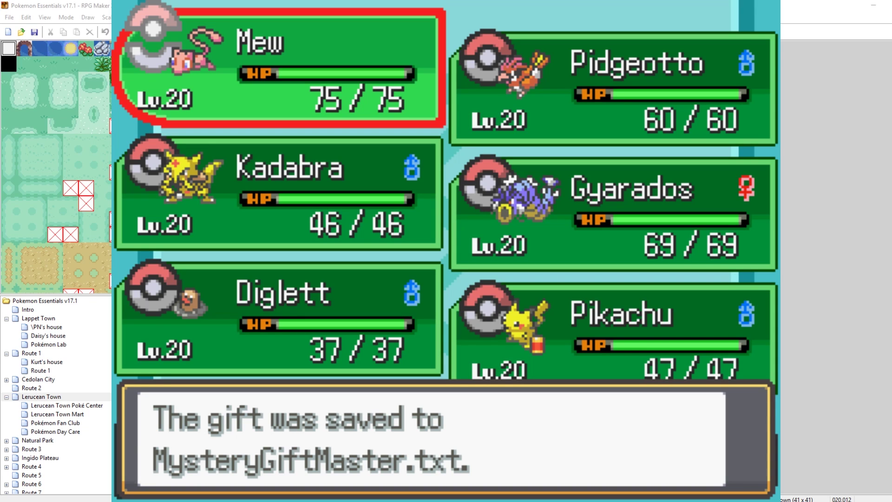
key("Return")
Select Kadabra and choose its Debug > Mystery Gift option
key("Escape")
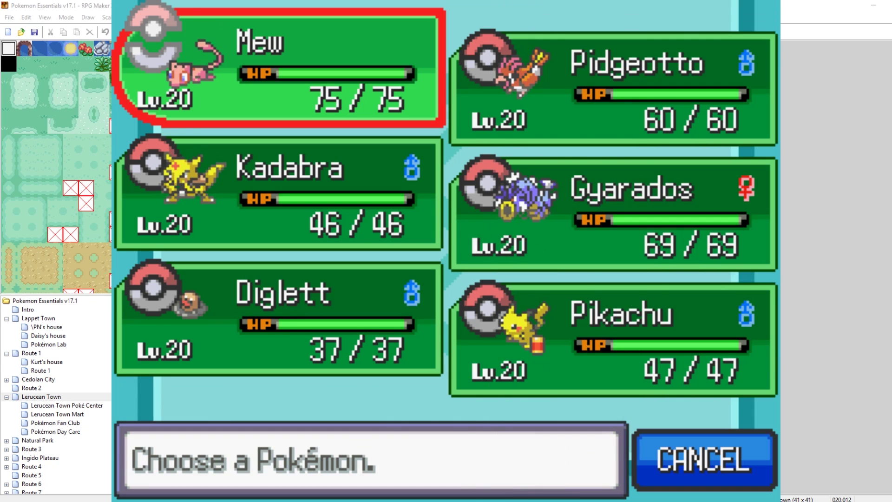
key("Down")
key("Return")
key("Down")
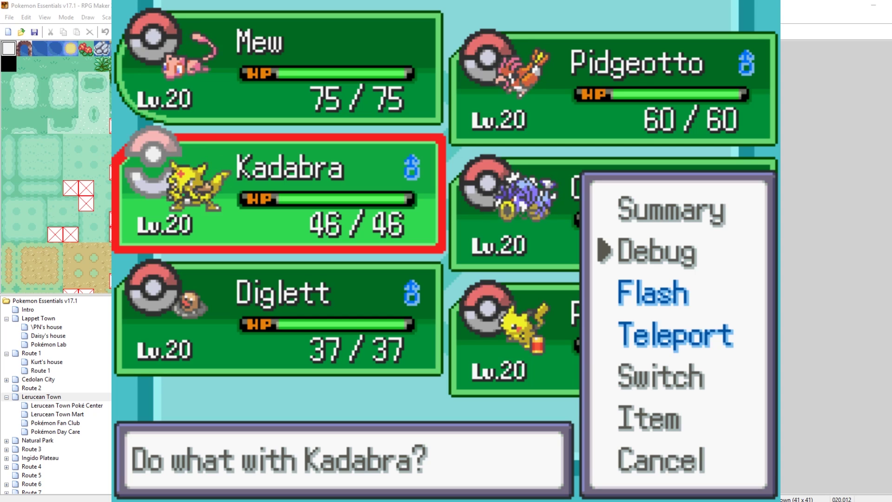
key("Return")
key("Up")
key("Up")
key("Up")
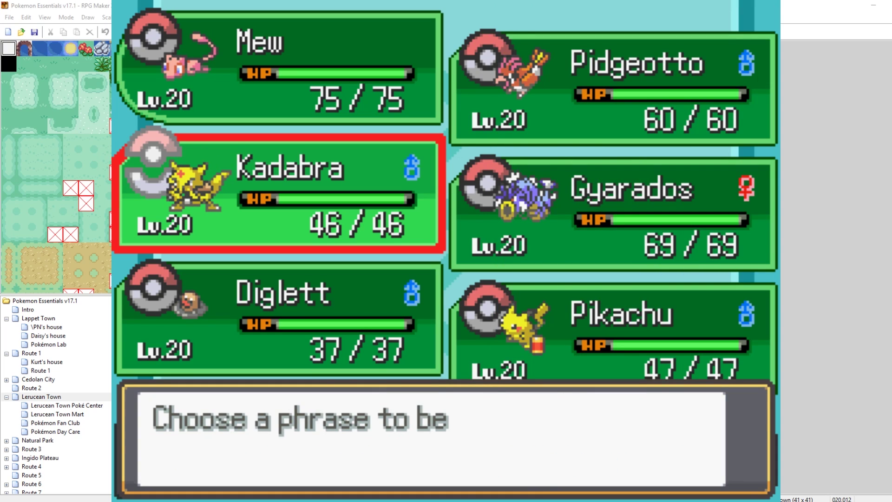
Accept the default phrase and ID, name the gift 'asdf', and leave the party
key("Return")
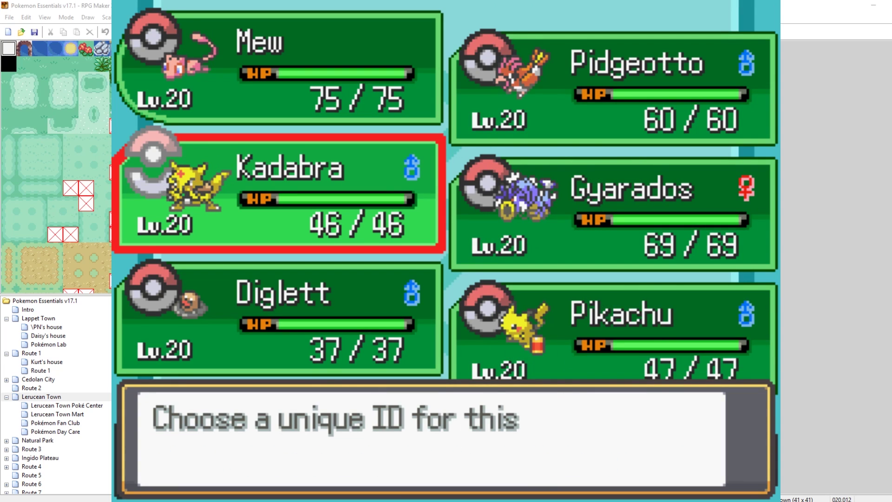
key("Return")
type("as")
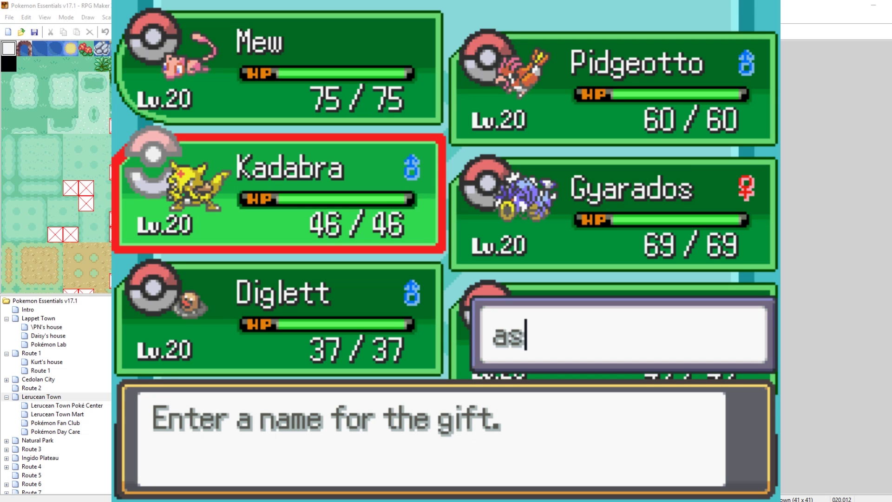
type("df")
key("Return")
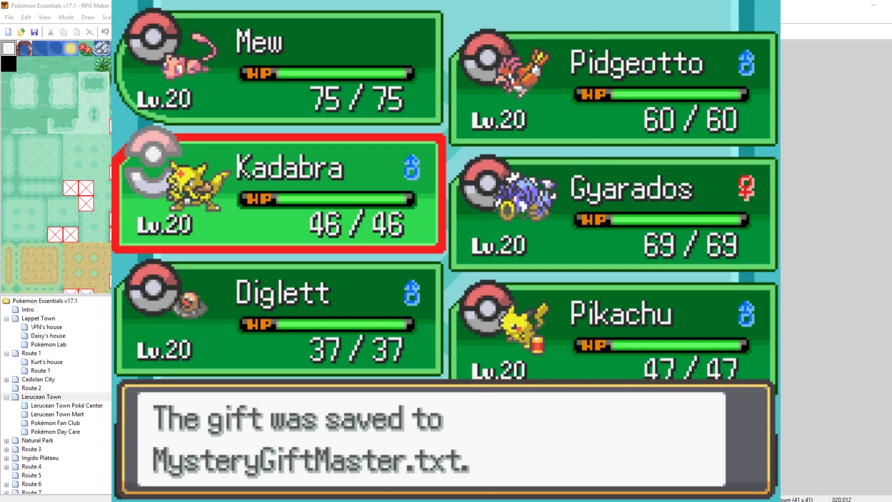
key("Return")
key("Escape")
key("Escape")
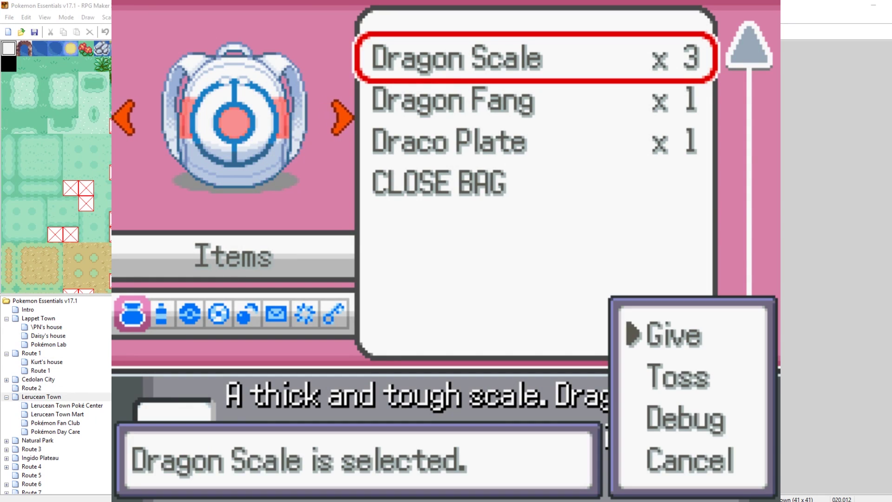
Start making the Dragon Scale a Mystery Gift and set its quantity to 3
key("Down")
key("Down")
key("Return")
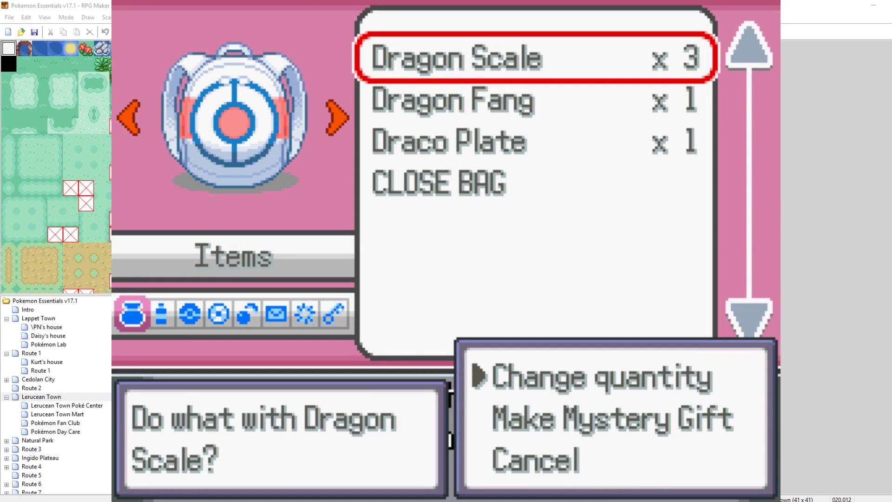
key("Down")
key("Up")
key("Return")
key("Up")
key("Up")
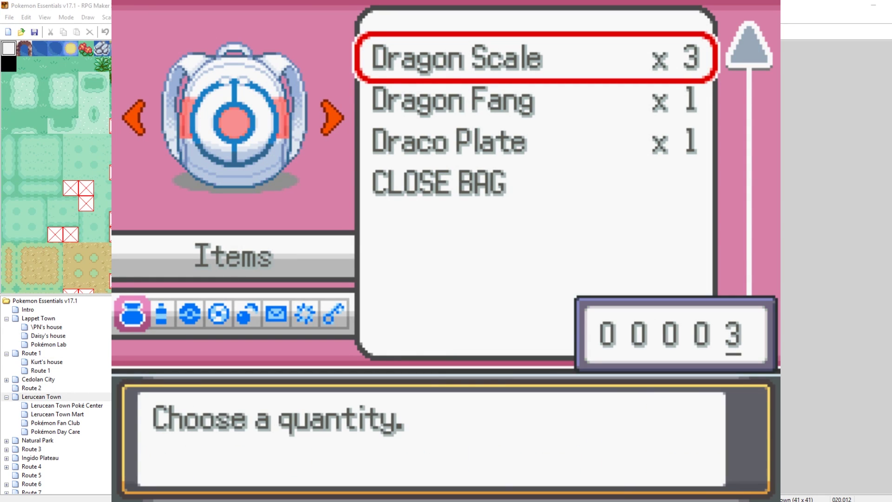
key("Down")
Set gift ID 00003, name it 'scale', and close the bag
key("Return")
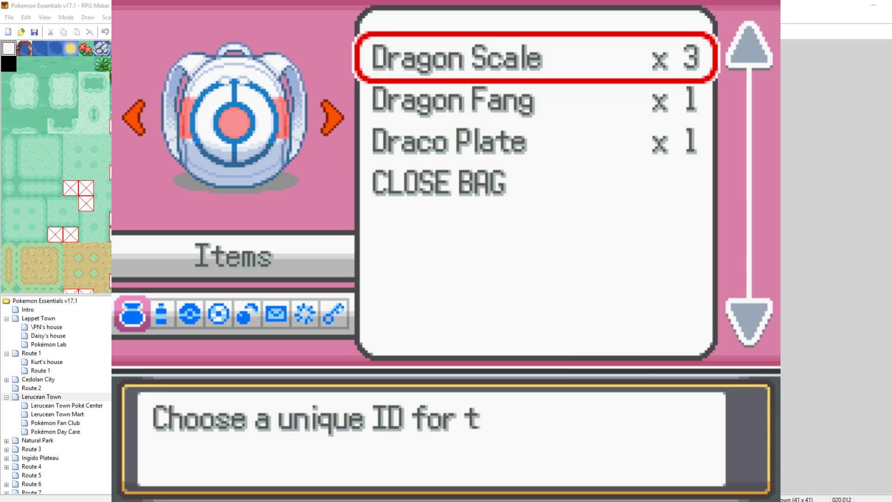
key("Up")
key("Up")
key("Up")
key("Return")
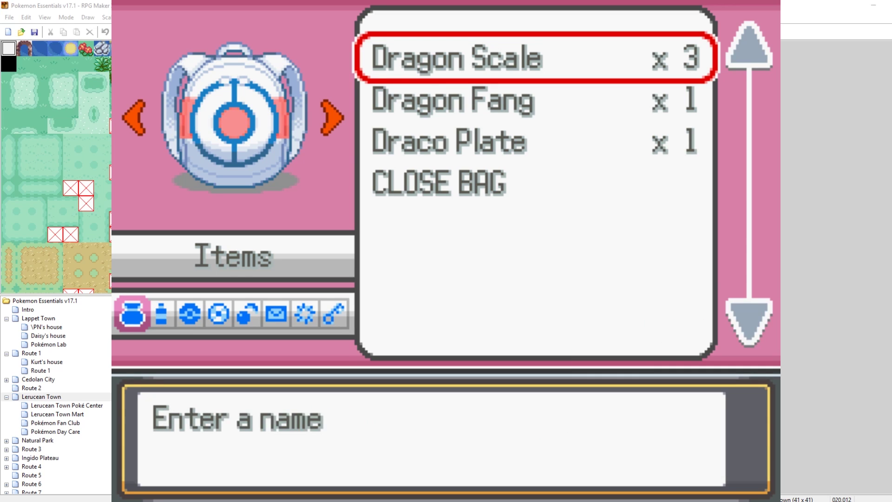
type("sca")
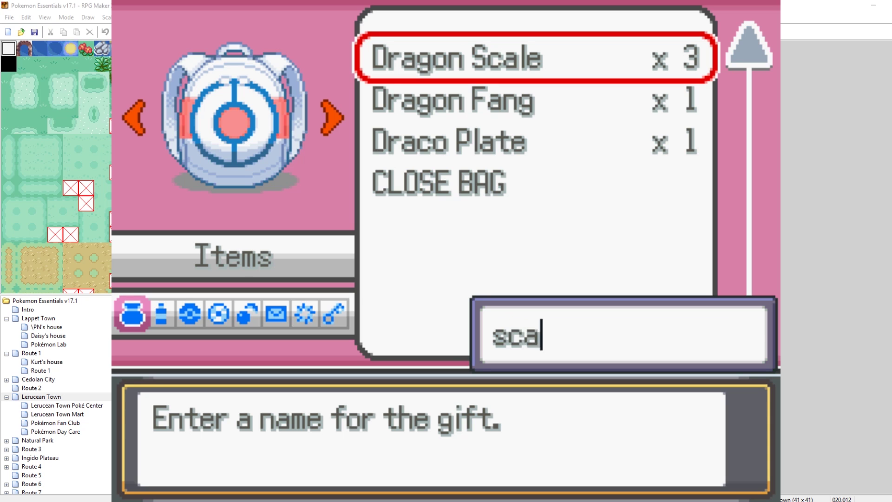
type("le")
key("Return")
key("Return")
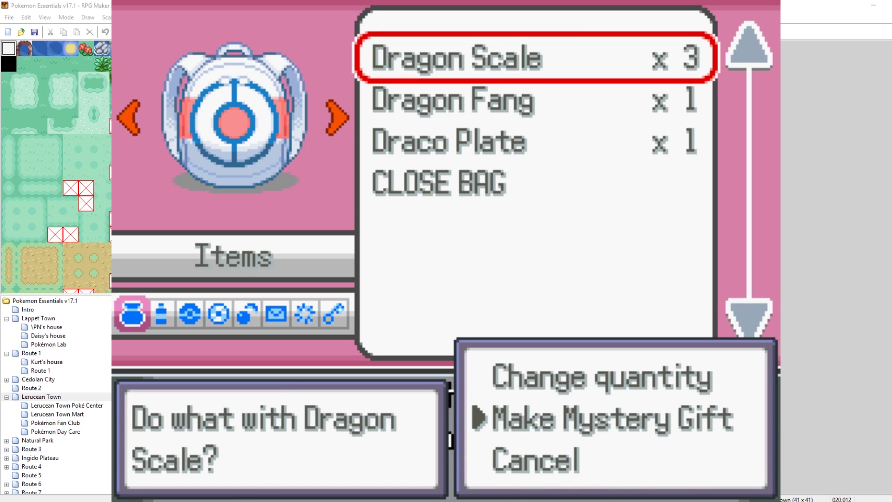
key("Escape")
key("Escape")
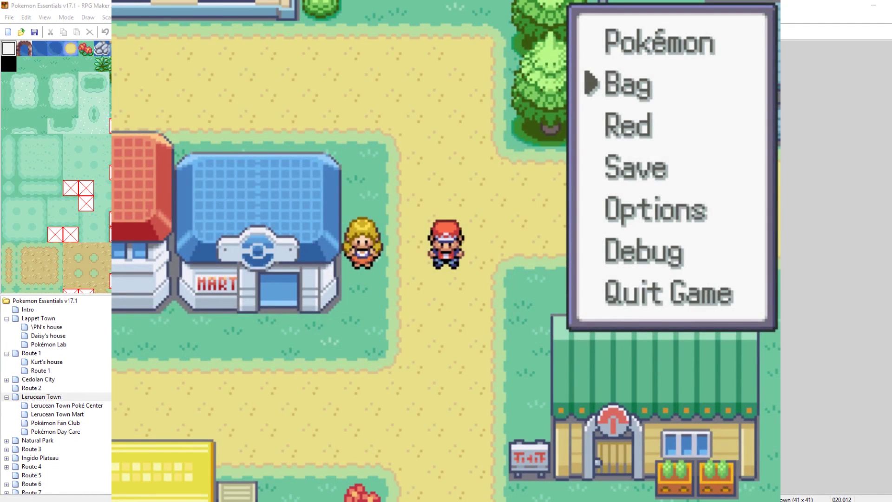
key("Escape")
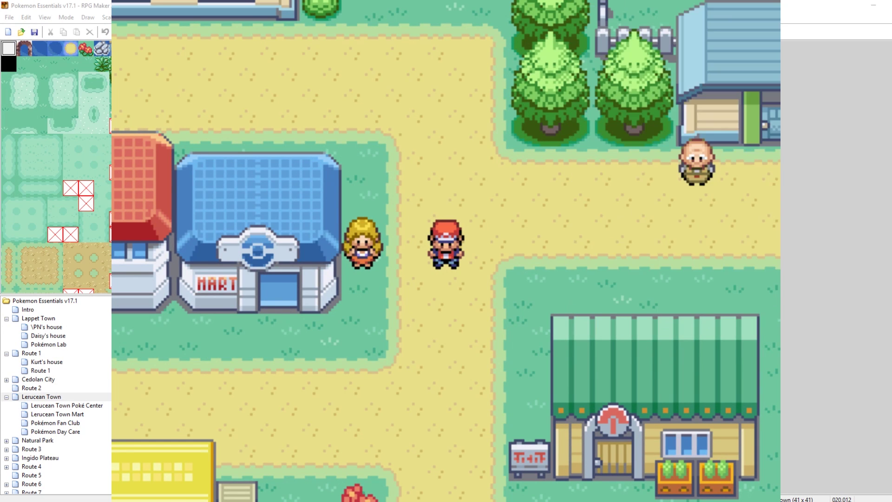
Open Manage Mystery Gifts from the F9 debug menu
key("F9")
key("Up")
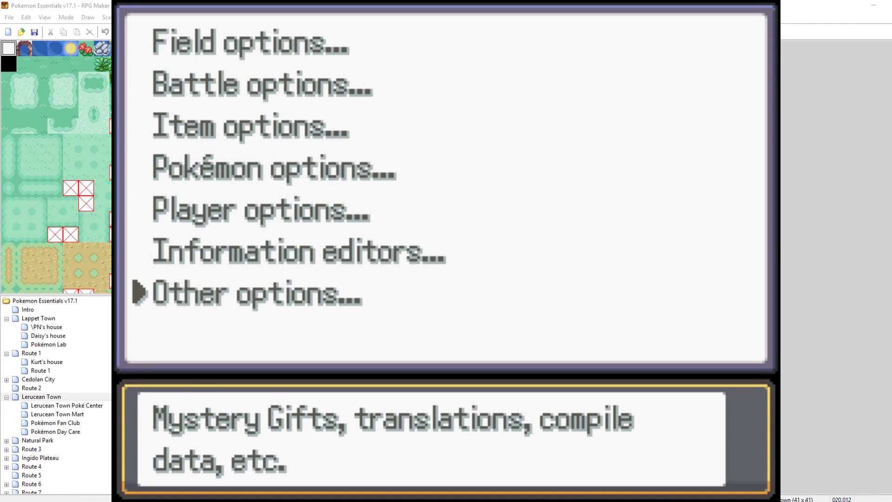
key("Return")
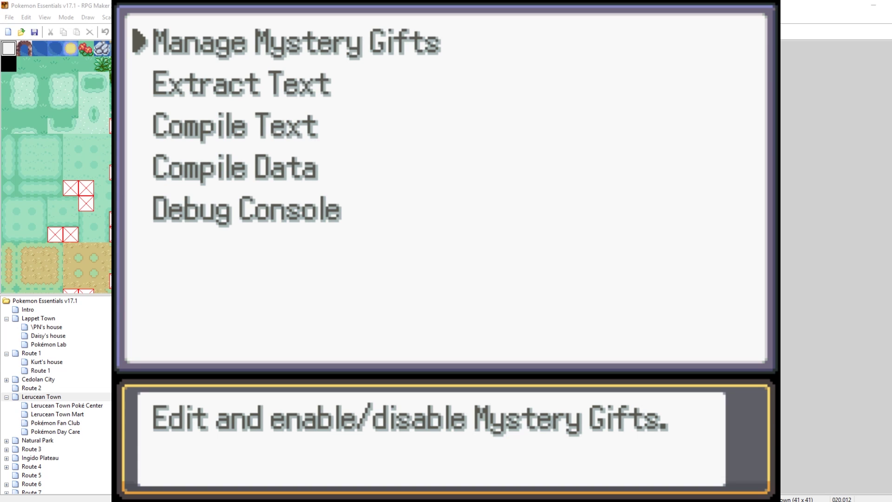
key("Return")
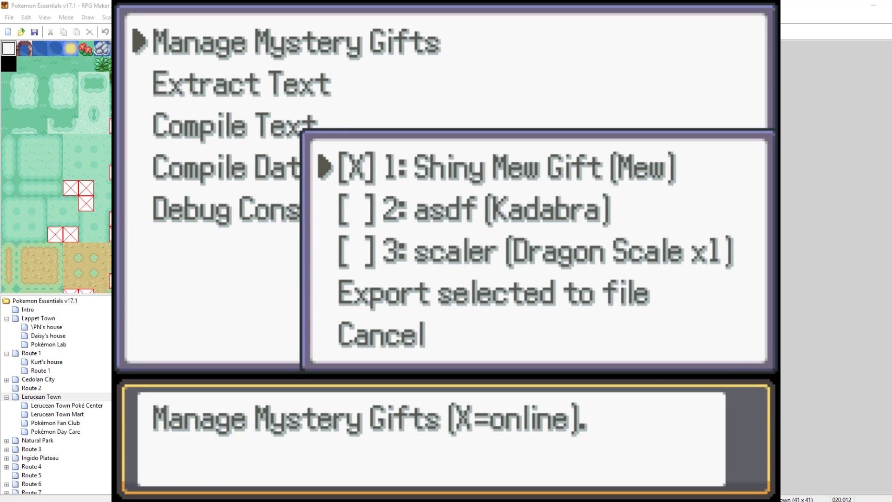
Browse the saved gifts and set the Kadabra 'asdf' gift online
key("Down")
key("Down")
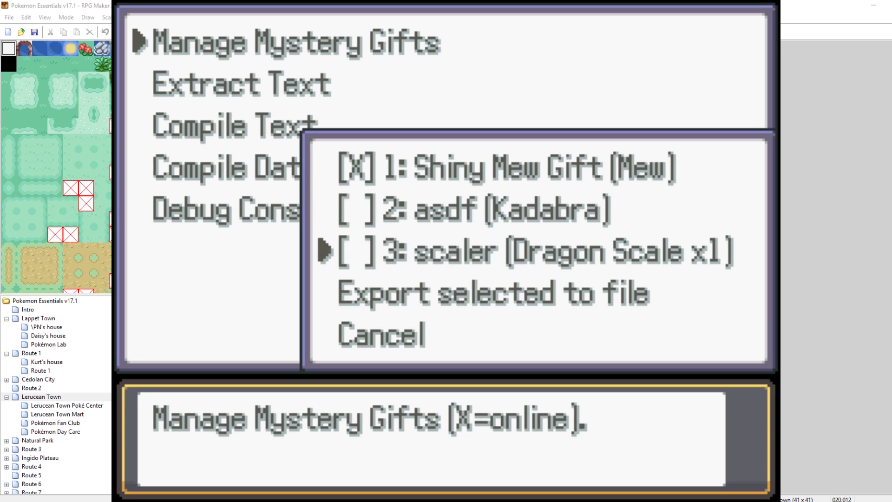
key("Up")
key("Up")
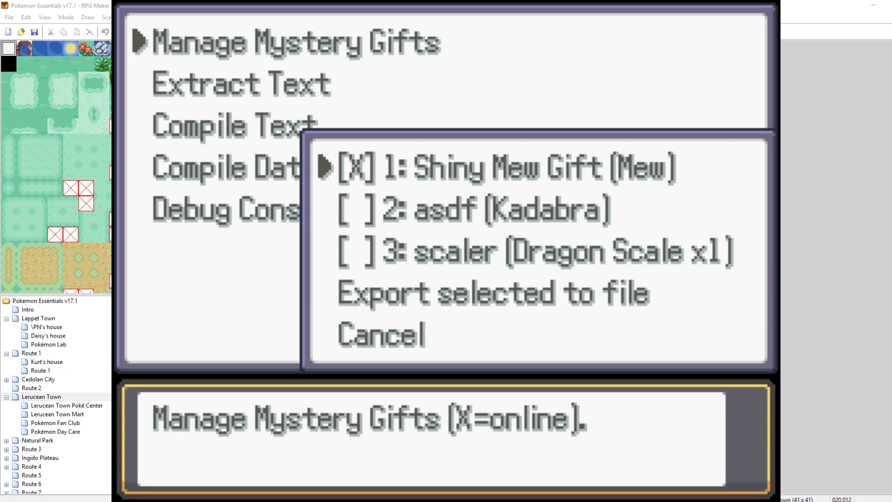
key("Down")
key("Down")
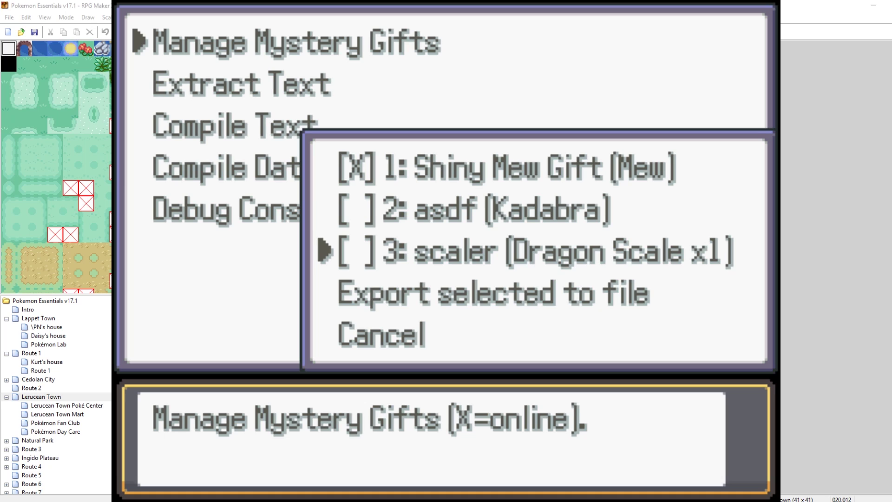
key("Up")
key("Up")
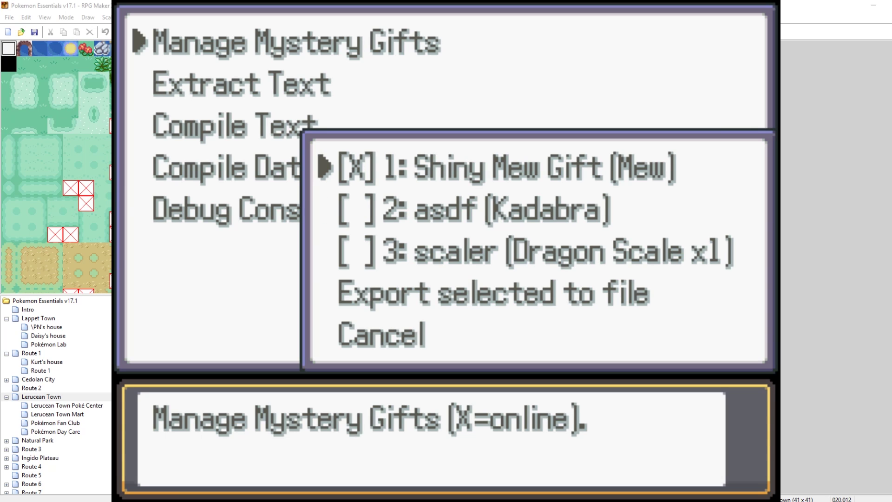
key("Down")
key("Down")
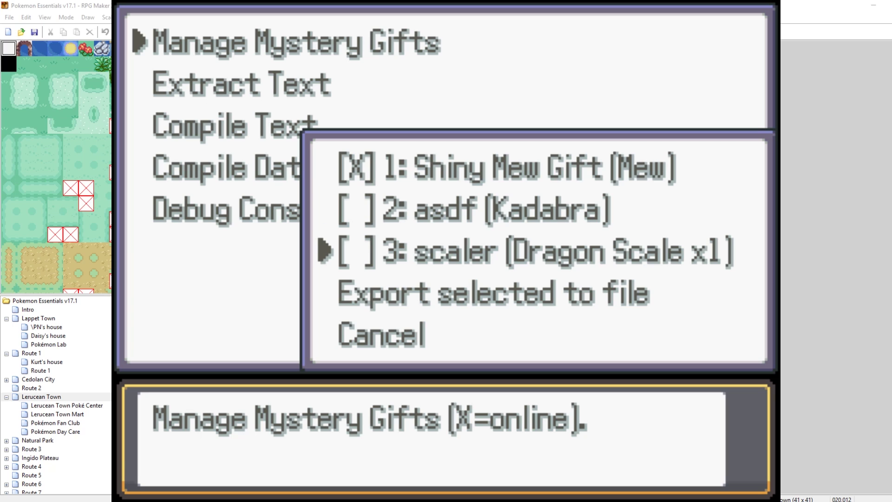
key("Up")
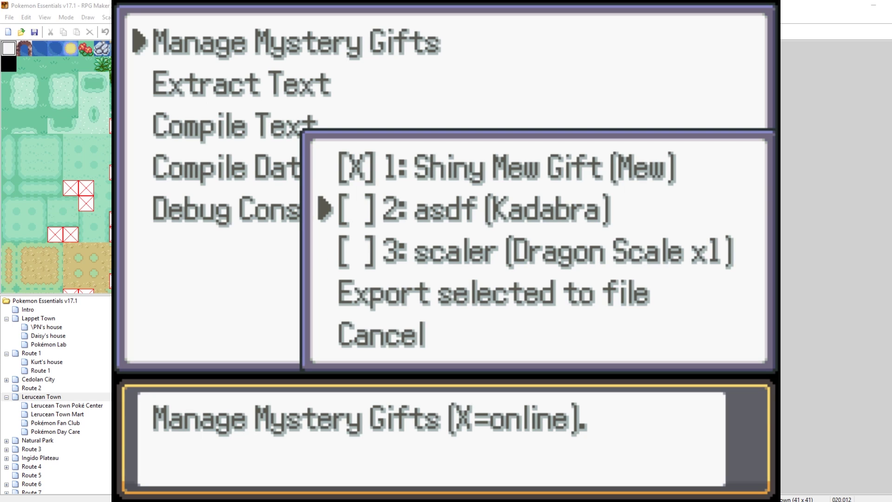
key("Down")
key("Down")
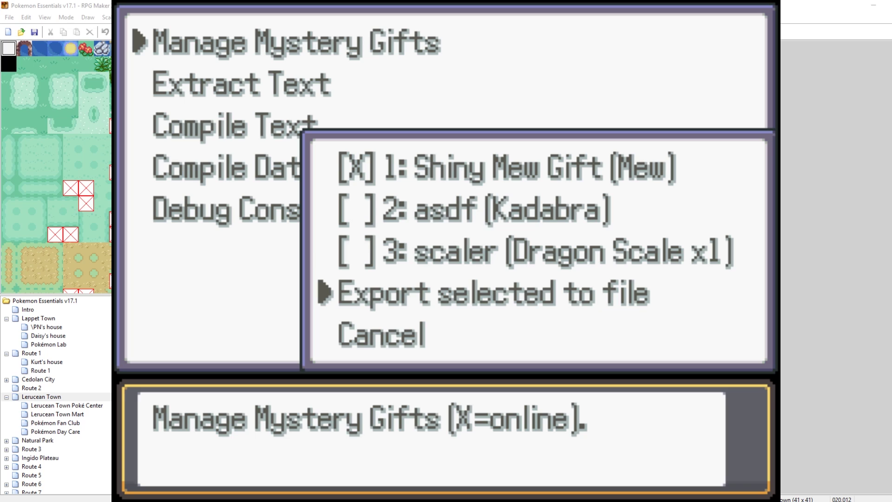
key("Up")
key("Up")
key("Up")
key("Down")
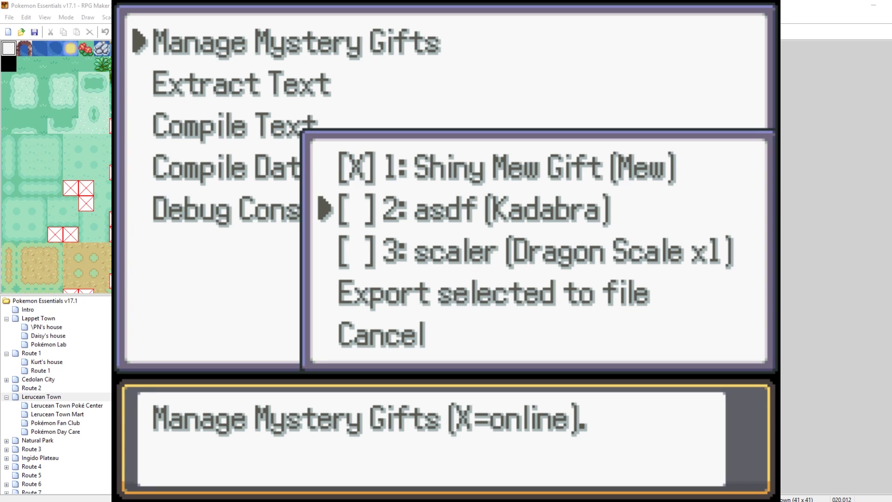
key("Return")
key("Return")
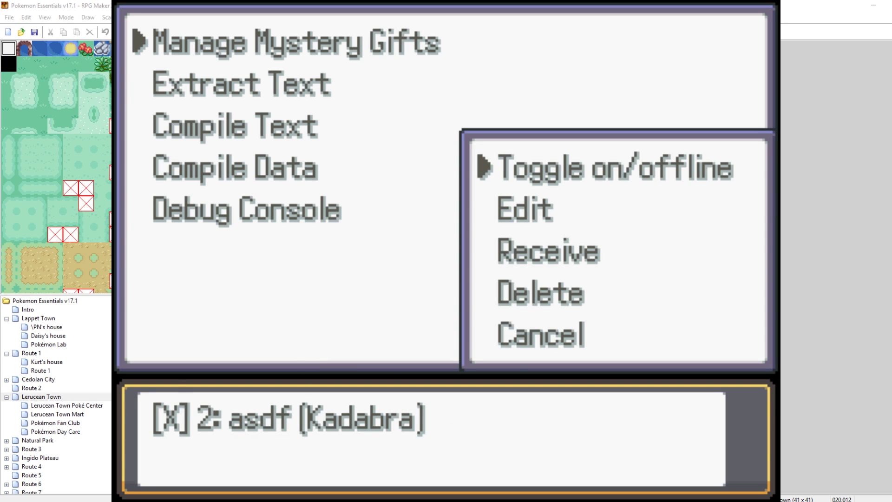
Set the Dragon Scale 'scale' gift online
key("Escape")
key("Down")
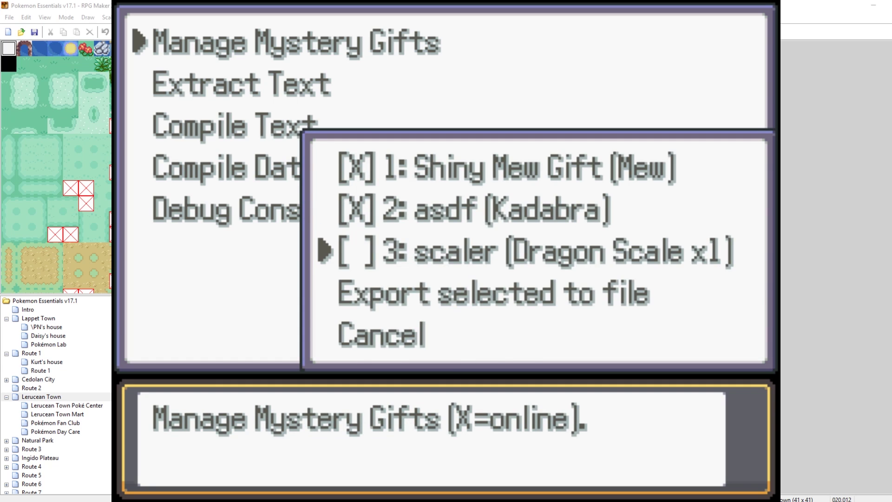
key("Return")
key("Return")
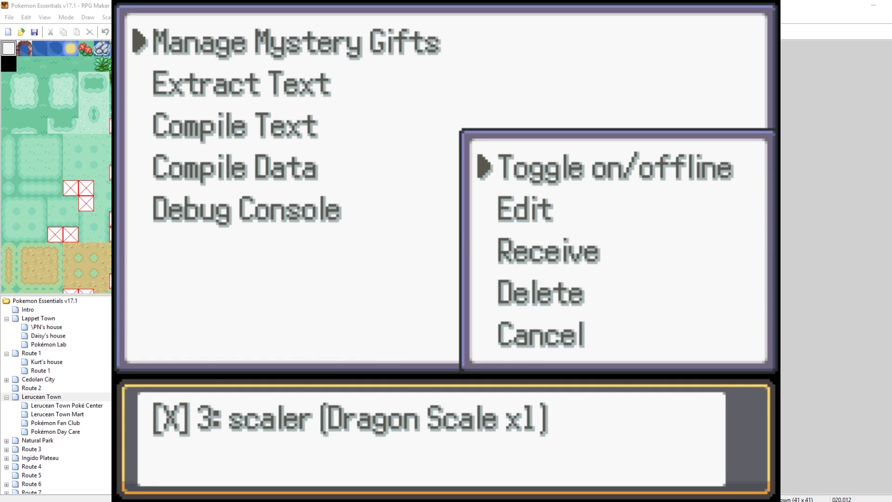
key("Escape")
key("Up")
key("Up")
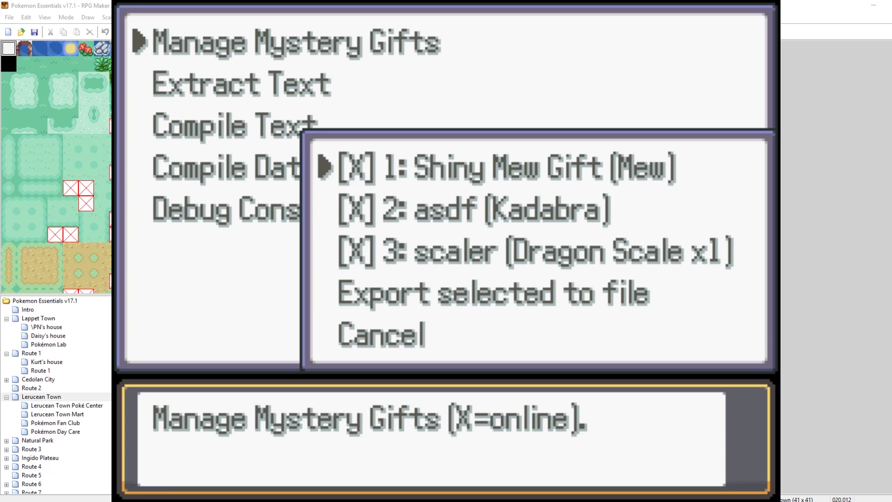
key("Down")
key("Down")
key("Down")
key("Up")
key("Down")
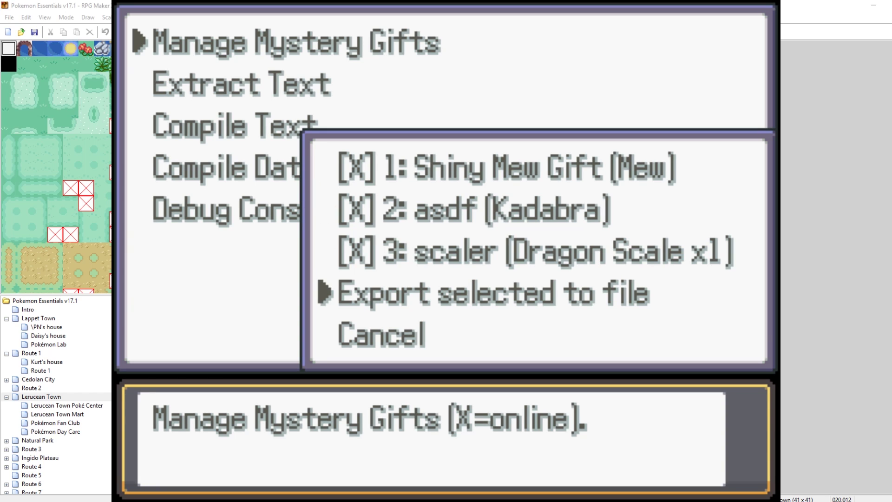
Export the online gifts to MysteryGift.txt
key("Return")
key("Return")
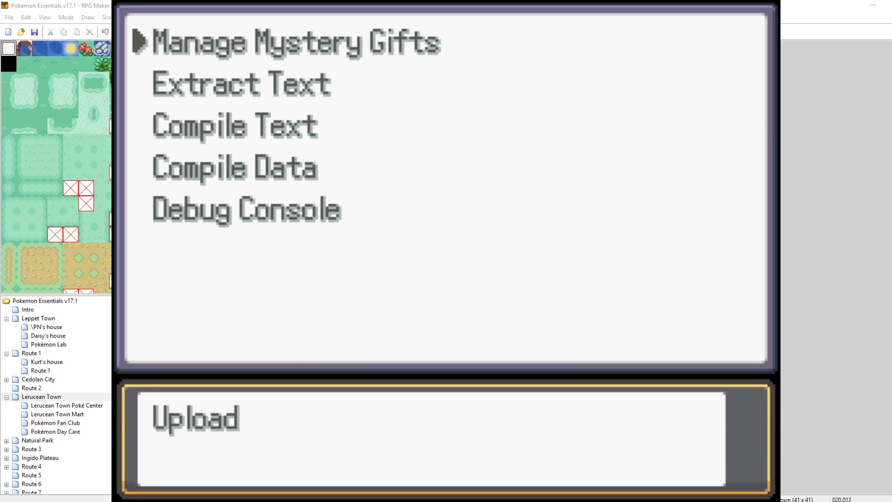
key("Return")
key("Return")
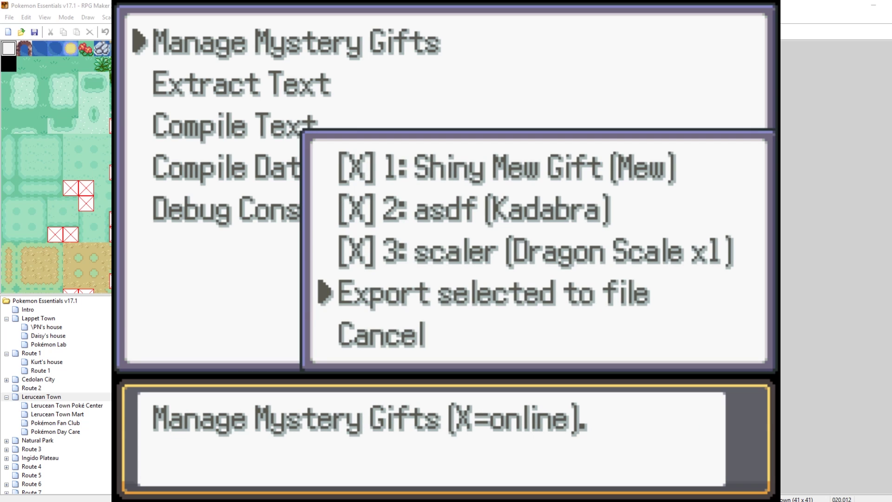
key("Escape")
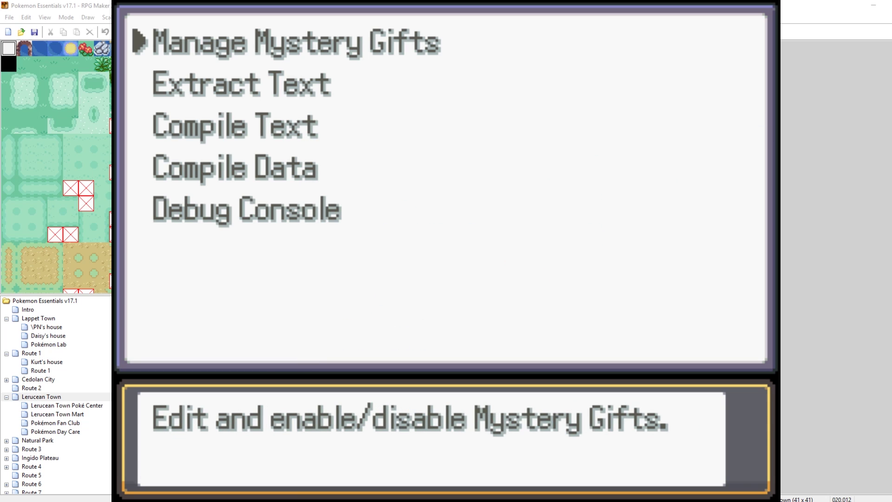
key("Down")
key("Up")
key("a")
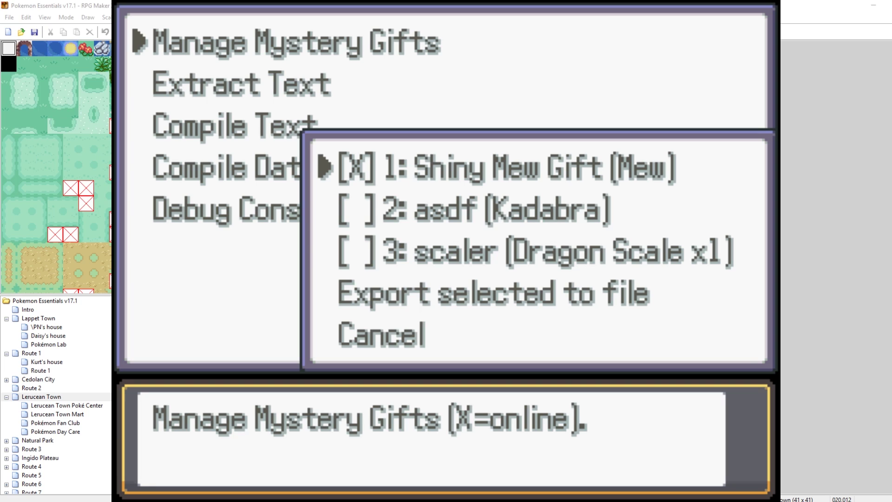
Exit the debug menu and close the playtest window
key("Escape")
key("Escape")
key("Escape")
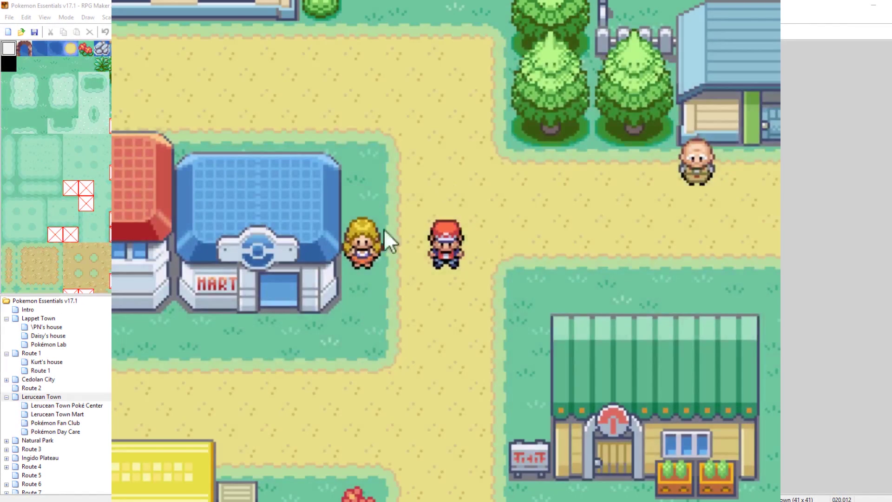
key("alt+Return")
left_click(579, 175)
Restore the Pokémon Essentials project folder and open MysteryGift.txt in Notepad++
mouse_move(100, 483)
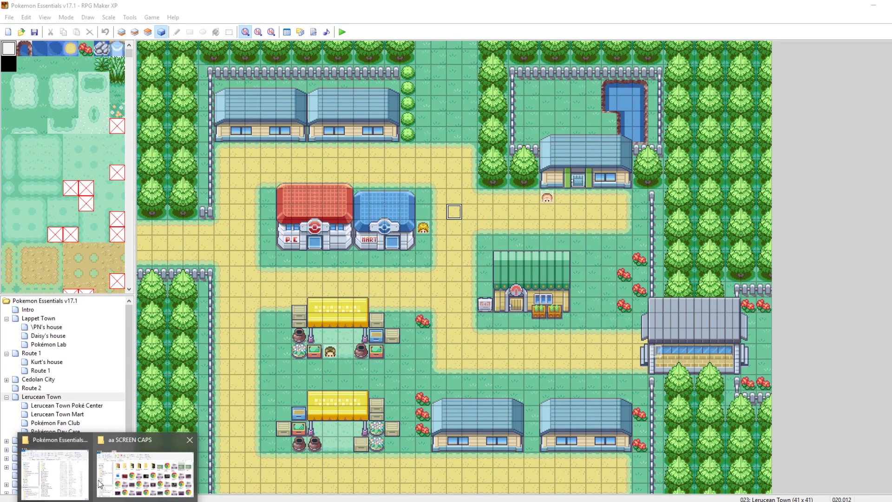
left_click(55, 473)
left_click(261, 344)
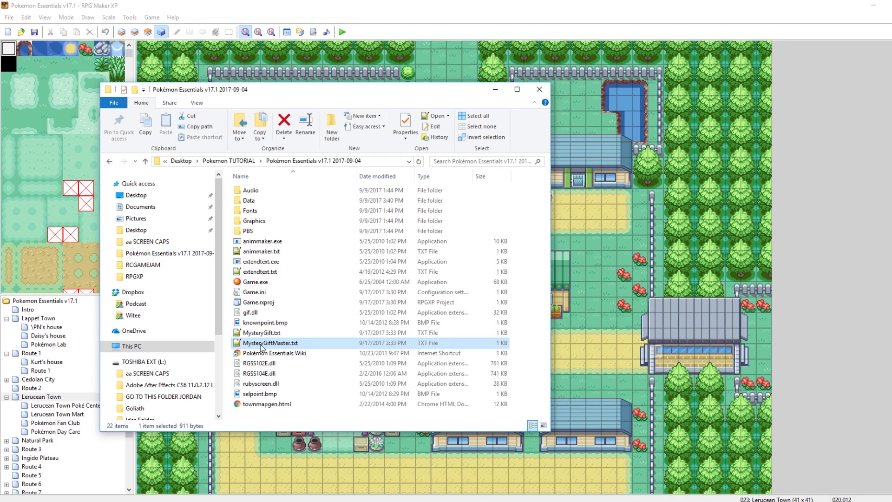
left_click(263, 334)
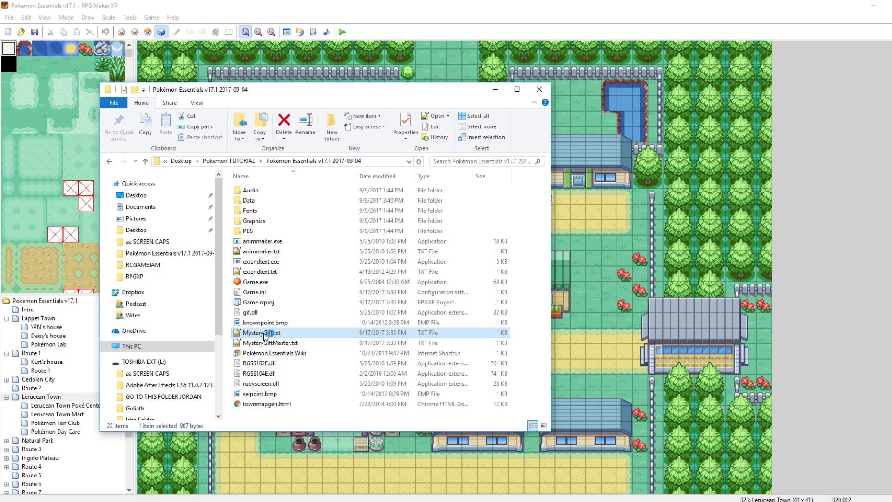
double_click(263, 334)
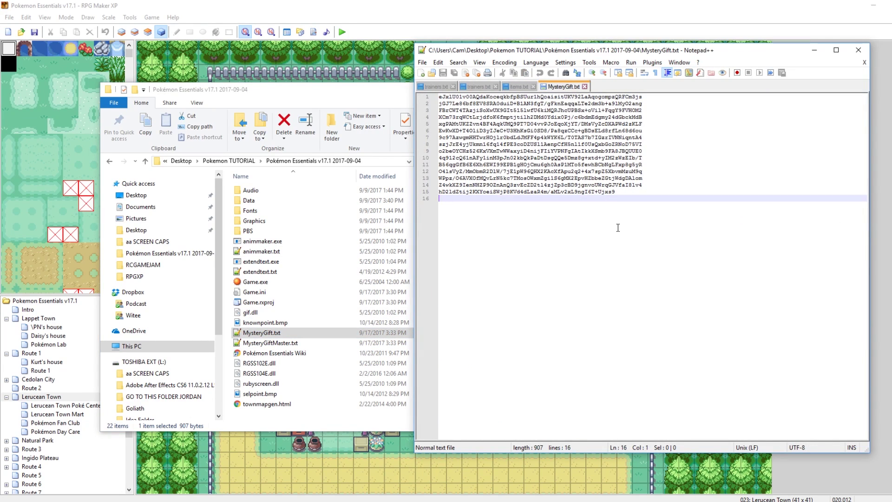
Select all the encoded gift text in MysteryGift.txt, clearing and reselecting it several times
key("ctrl+a")
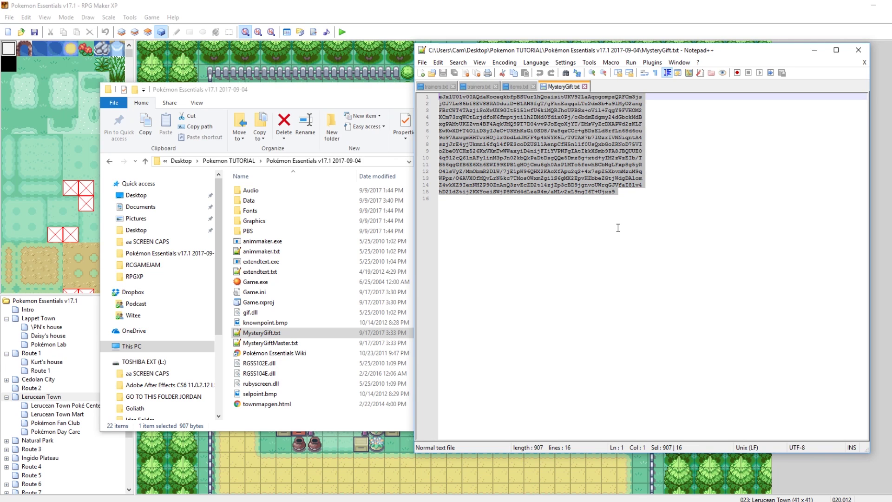
left_click(617, 209)
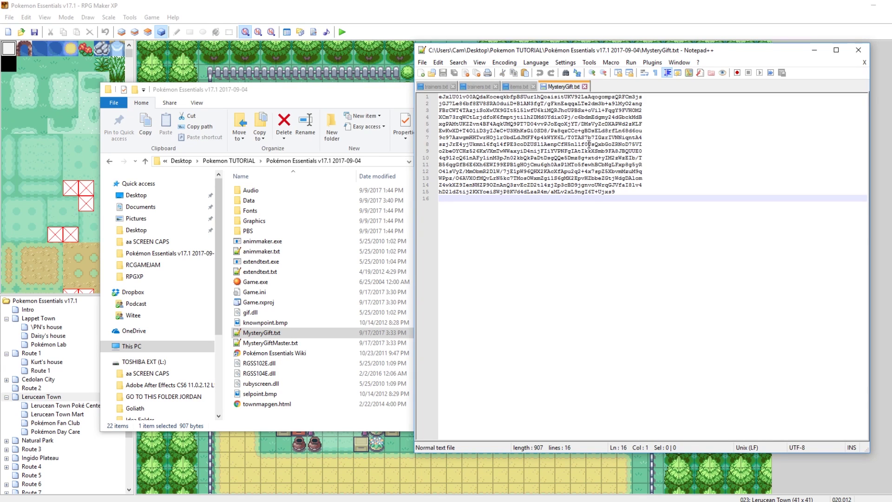
key("ctrl+a")
left_click(561, 250)
key("ctrl+a")
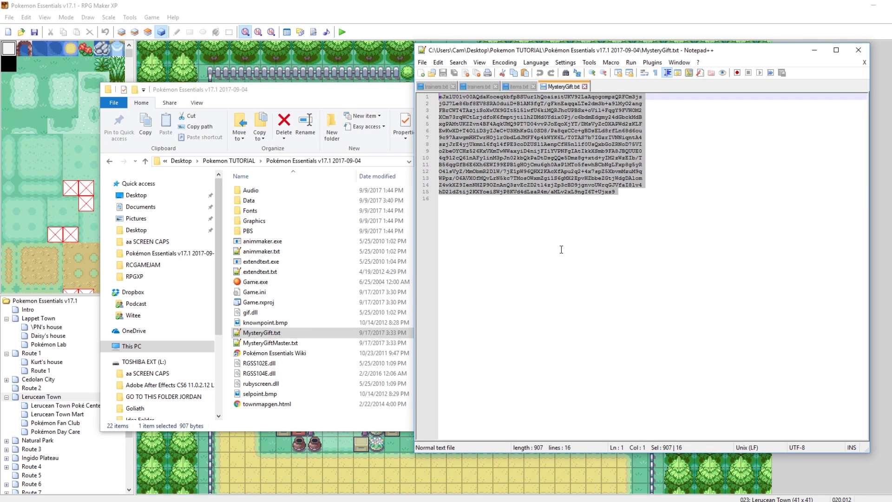
left_click(561, 250)
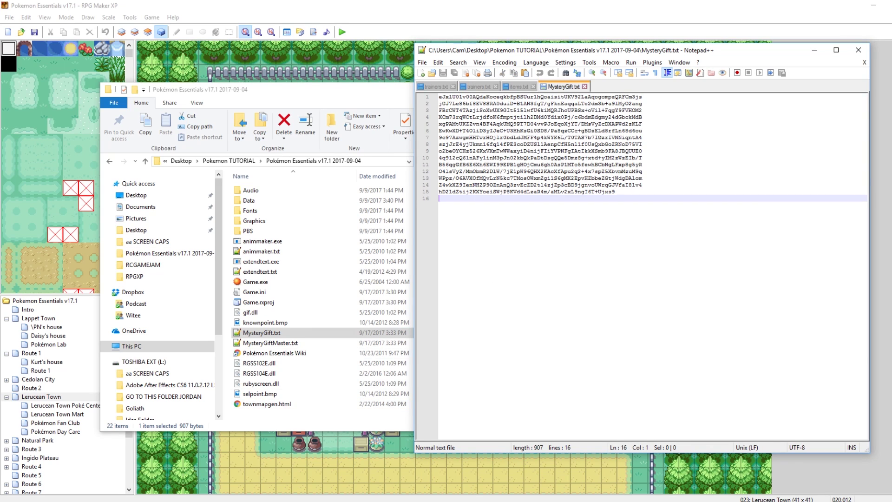
Bring the browser forward on the Pastebin tab and close the Oney Plays Rugrats and reddit tabs
mouse_move(163, 497)
left_click(193, 483)
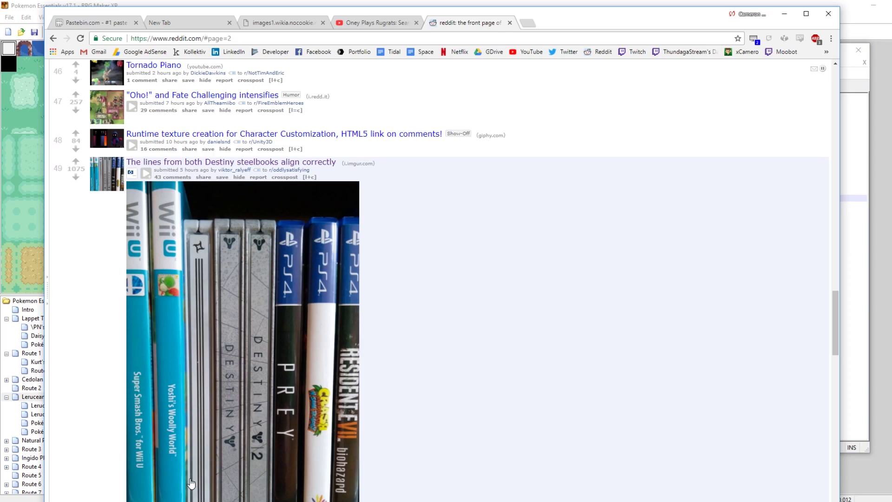
left_click(165, 22)
left_click(114, 23)
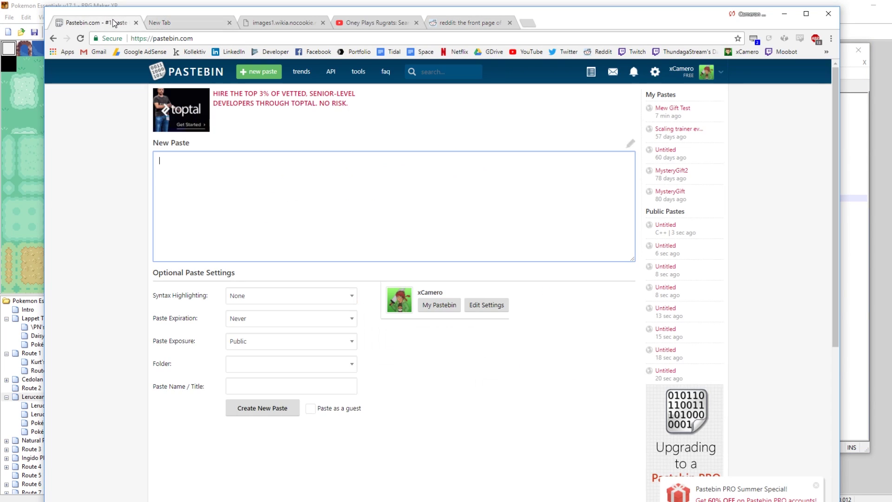
left_click(416, 22)
left_click(416, 22)
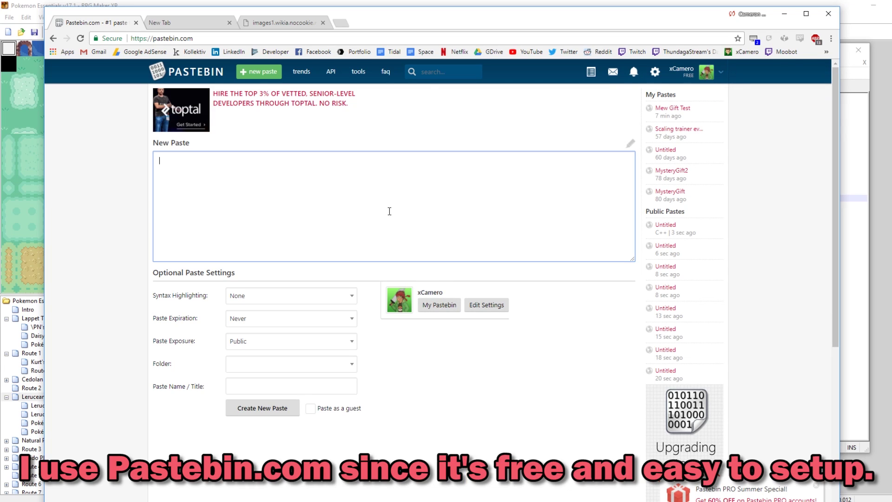
Start a new paste containing the encoded gift text, with exposure set to Public
left_click(249, 72)
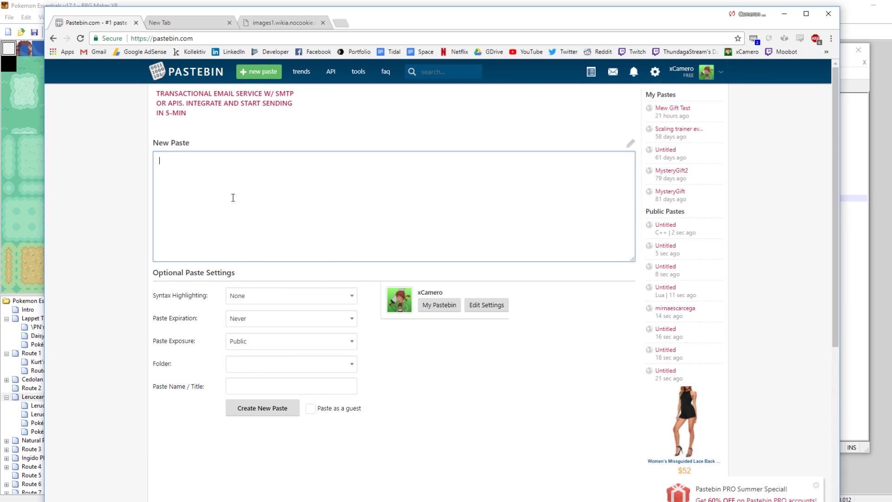
type("eJxlU01v00AQdaKoceqkbfpBSUur1hQoaisitUKV92LaAqogompzQRFCm3js jGJ7Le86bf8EV8SRA0duiD+B1AN3fgT/gFknEaqqaLTe2dm3b+a9lMyO2ang FBrCWT4TAzjiSoXwUX9GIt5151wfU6kiMQRJhcUPBSx+oVil+FqgY9FVHOM2 XCm73rqWCtLrjdfoK6fmptjtilh2DMd0Ydix0Pj/c6bdmEdgmy24dGbckMdB xgPAMtUKZZvn4BF4AqkUMq9PT7D04vvPJoEqoXjYT/DMsVyZcDXAPWd2zKLF EwKwXD+T4OliD3yIJeC+U3HhKsGi0SD8/Pa8qzCCc+gBDsELd8rfLn68d6ou 9c97AzwgmHHTwrHOjlr0bdLdJMFF4p4kWYK6L/T0TAS7b7IGzrIVNNiqntA4 szjJrE4yjUkmn16fq14fPE3coDZUSl1AenpCfH5nl1f0UsQxbGoZRNoD75VI o2beOYCHz526KxVXmTwWWaxyiD4nijFIiYVPNFgIAtIkkXSmb9FA8JBQUUE0 4q912cQ61nAFy1inM3pJn02kbQkPaDtDsgQQe5Dmz8g+xtd+yIM2zWzEIb/T B56qgGfB6E6Xh6EWI99EPB1gHOjCmu6gh0AsP1MTo5fewhBCbNgLFxp8g5yR O4lsVyZ/MmObmR2DlW/7jE1pW96QHX2KAcXfApu2q2+4x7spZ5XbvmMzuM9q WPpz/O6AVXOfMQvLrN5kc7TMosOWxmZgi1S6gMX2EpvHZbbeZGtjWdgDAlom Z4wkXZ9IenNHZP9OZnAnQ3zvEcZD2tl4zjZp3cBD9jgnvoUWrqGJVfaI8lv4 hD2ldZtij2KXYoeiSWjP8KVd4dLzaR4m/aMLv2xL9ngI6T+Ujxs9")
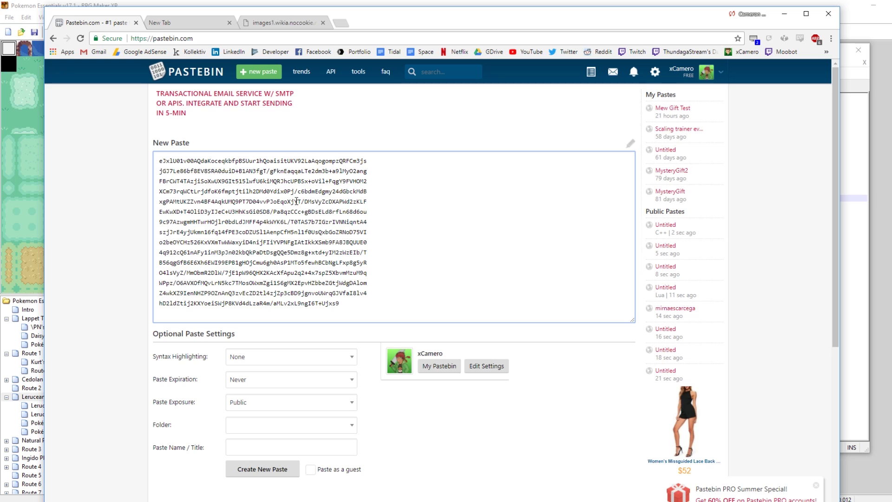
scroll(222, 377, "down", 2)
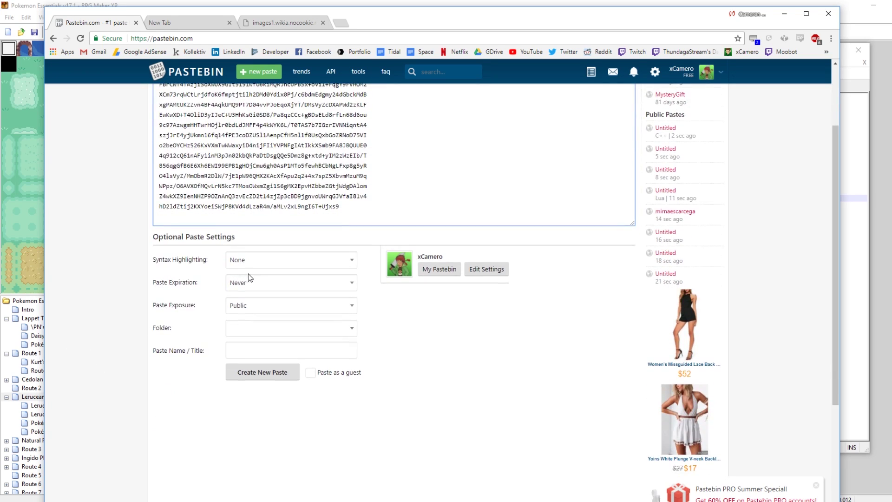
left_click(256, 292)
left_click(254, 291)
left_click(258, 306)
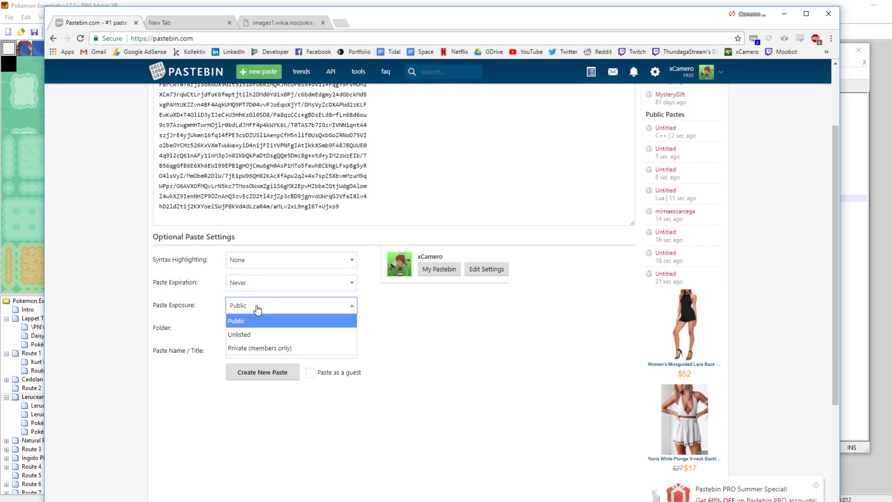
left_click(260, 322)
Title the paste 'My Game Mystery Gift' and create it
left_click(243, 349)
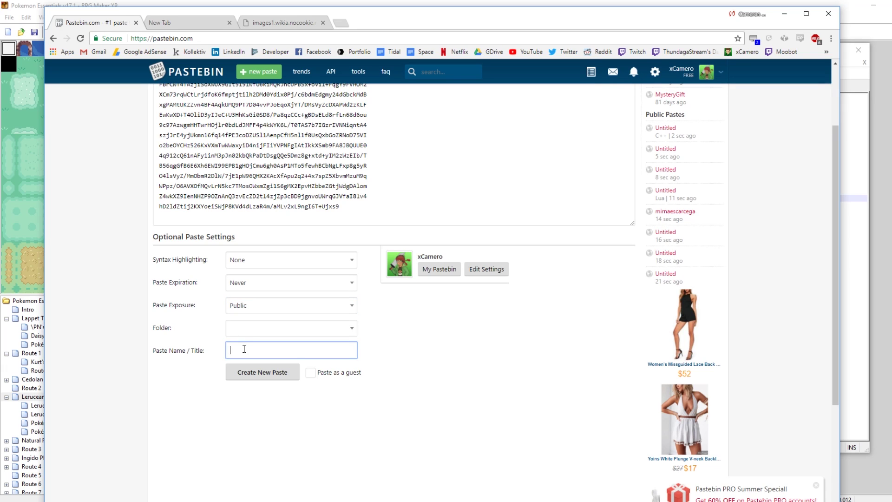
type("SA")
key("BackSpace")
key("BackSpace")
type("shin")
left_click_drag(313, 352, 133, 325)
type("M")
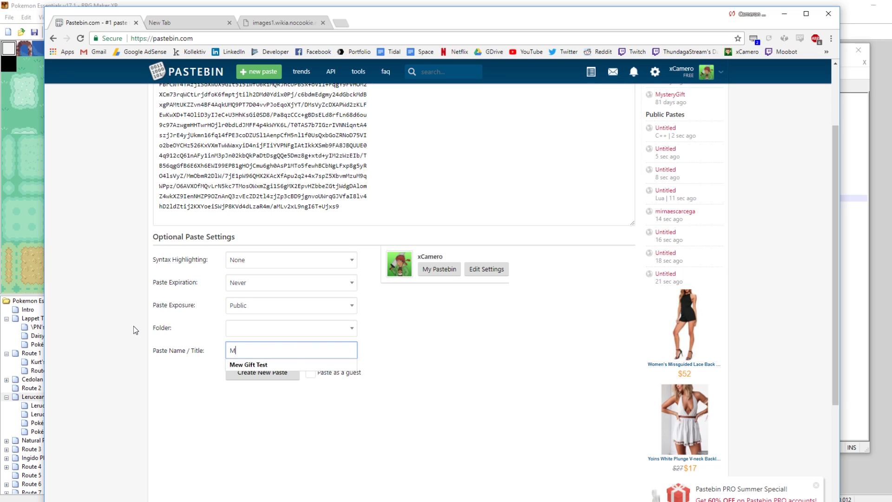
type("y Game Mystery Gift")
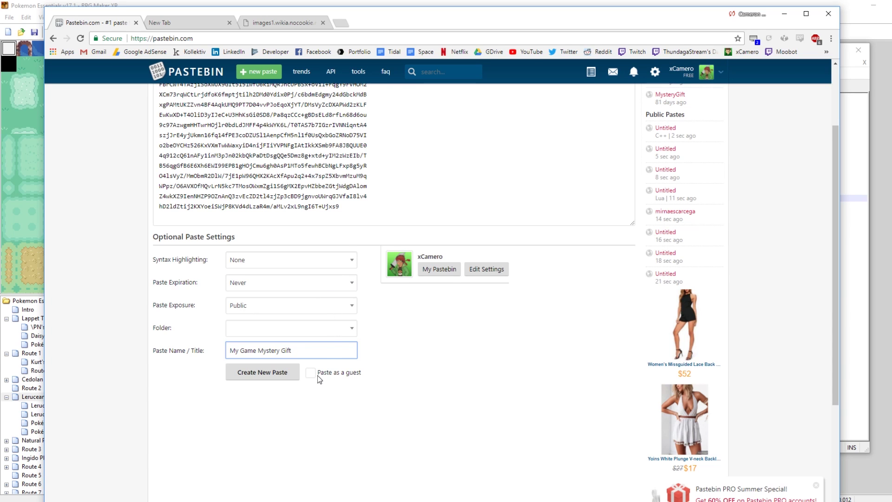
scroll(414, 374, "up", 2)
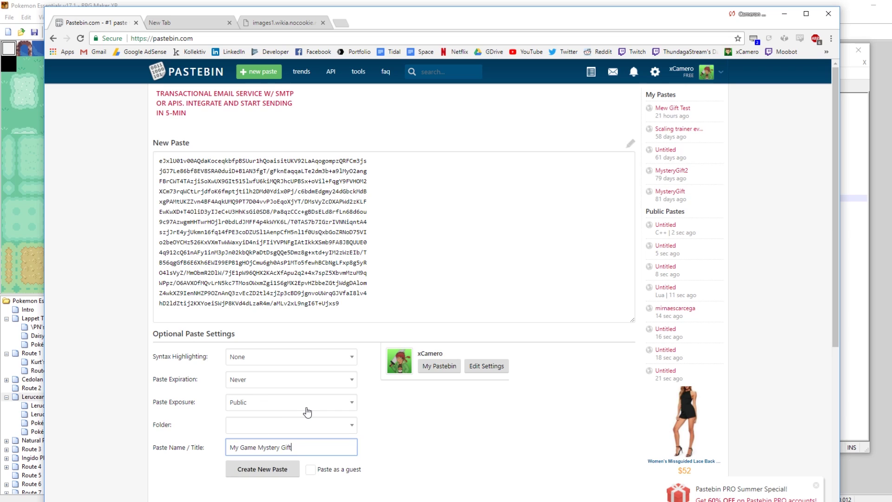
scroll(306, 412, "down", 1)
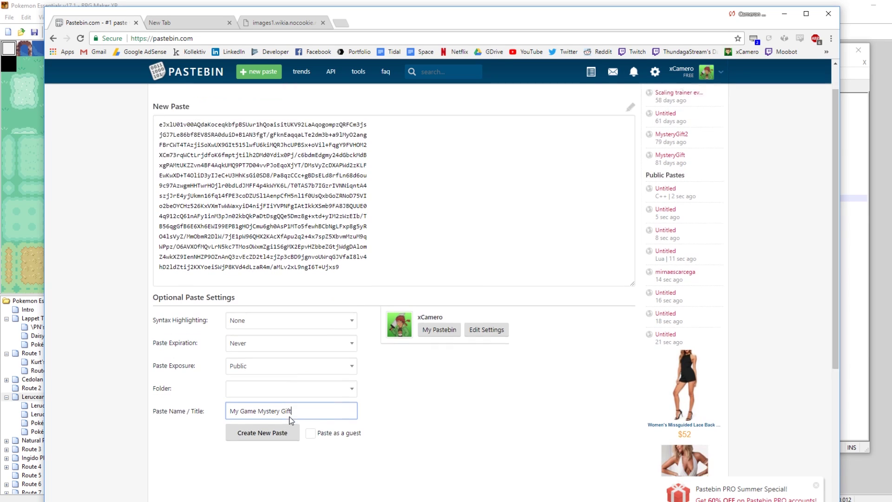
left_click(277, 422)
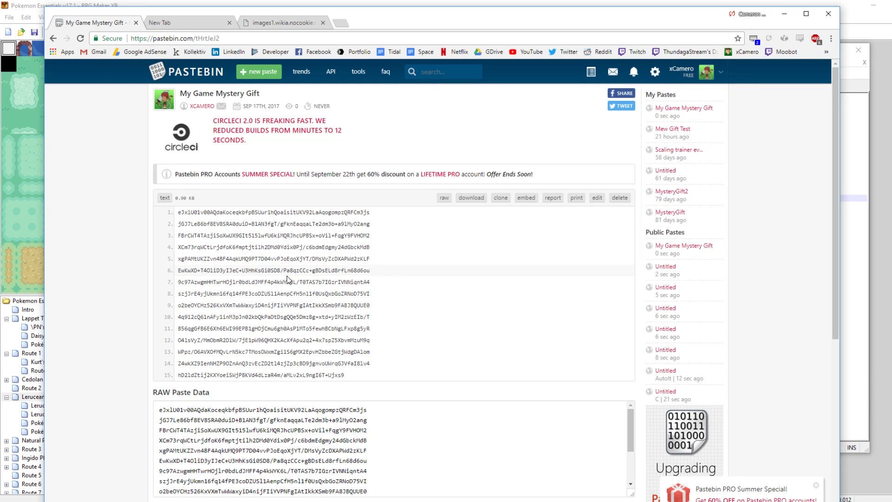
Compare the raw paste text with the example MysteryGift.txt file in the wikia tab
scroll(274, 261, "down", 1)
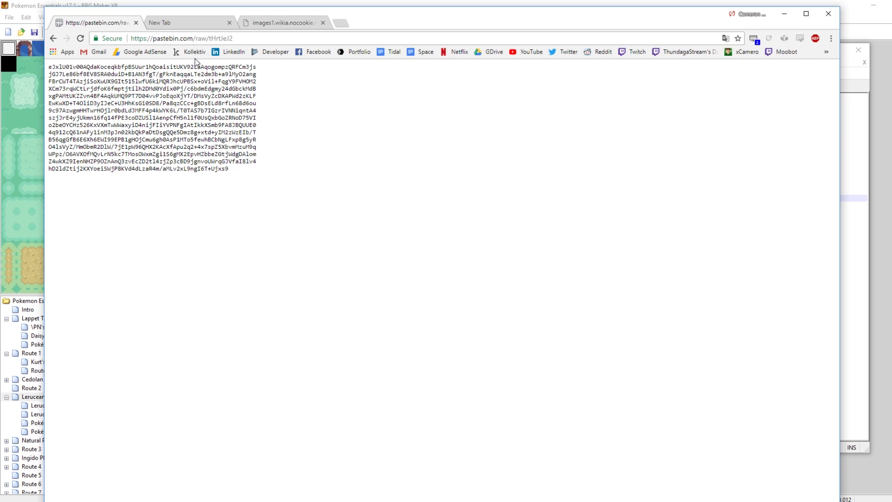
left_click(261, 23)
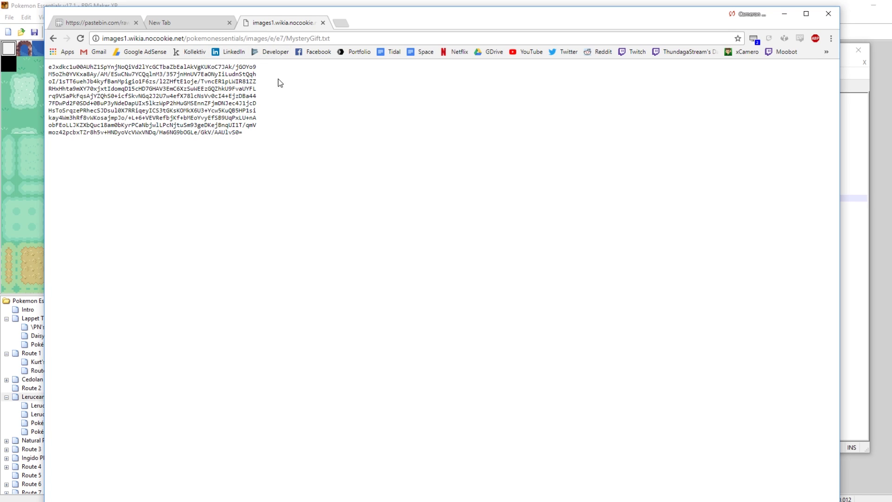
left_click(304, 39)
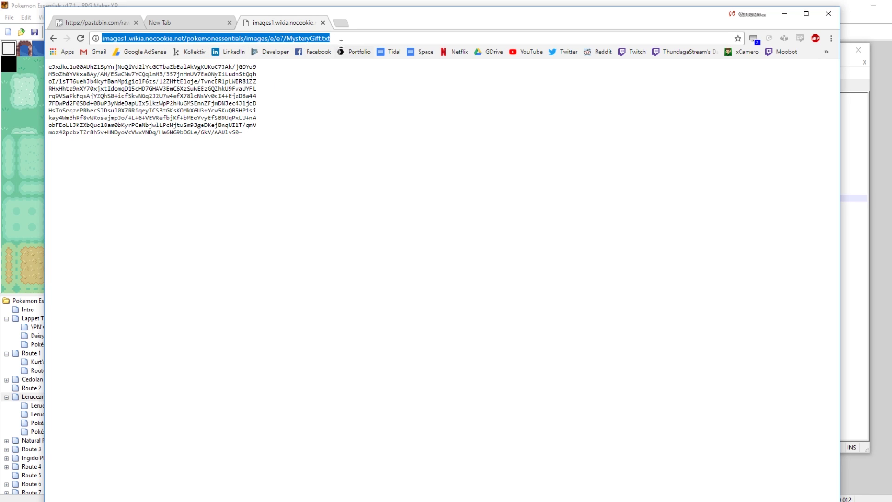
left_click(117, 22)
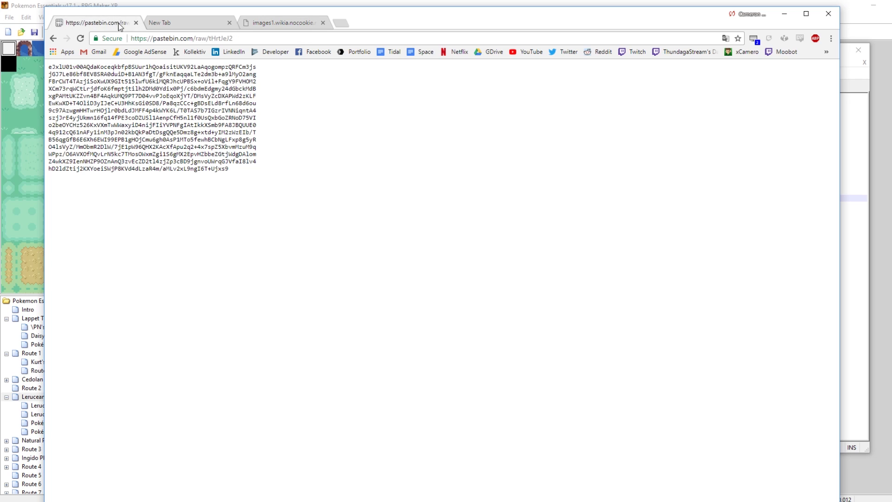
left_click(281, 23)
left_click(125, 23)
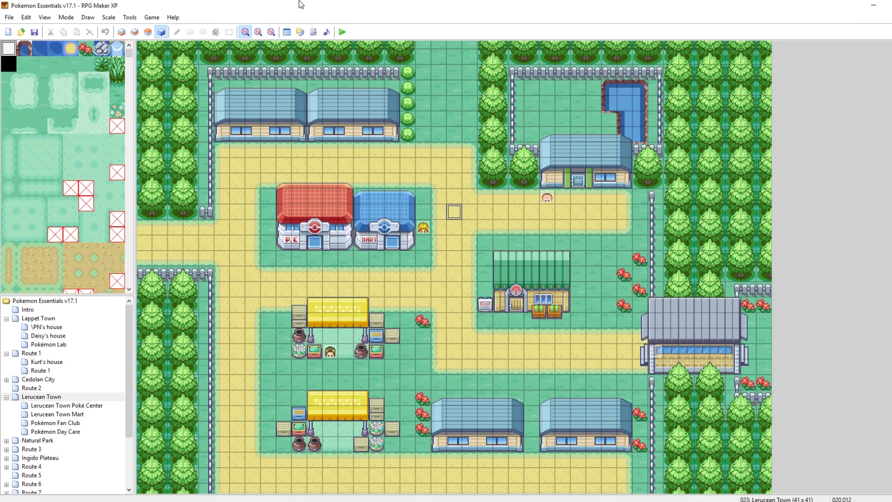
In the Script Editor, try replacing the old MYSTERYGIFTURL, then undo back to the example wikia address
left_click(300, 31)
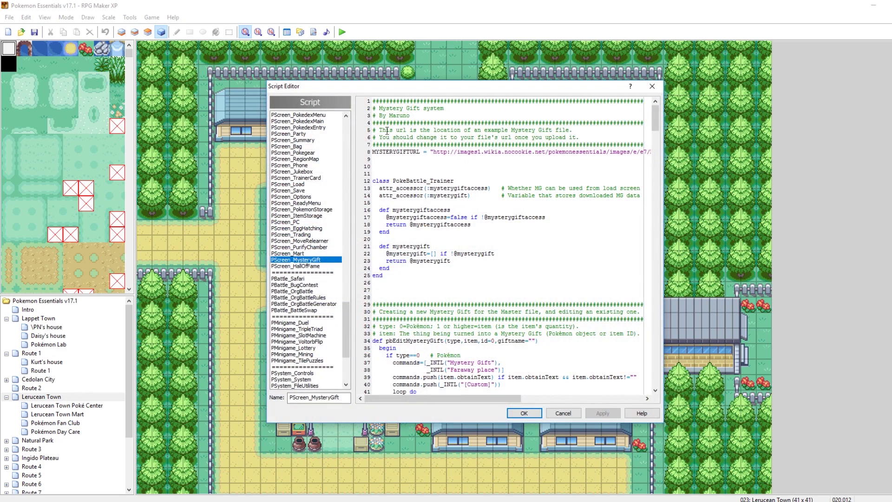
left_click_drag(434, 152, 632, 149)
key("ctrl+c")
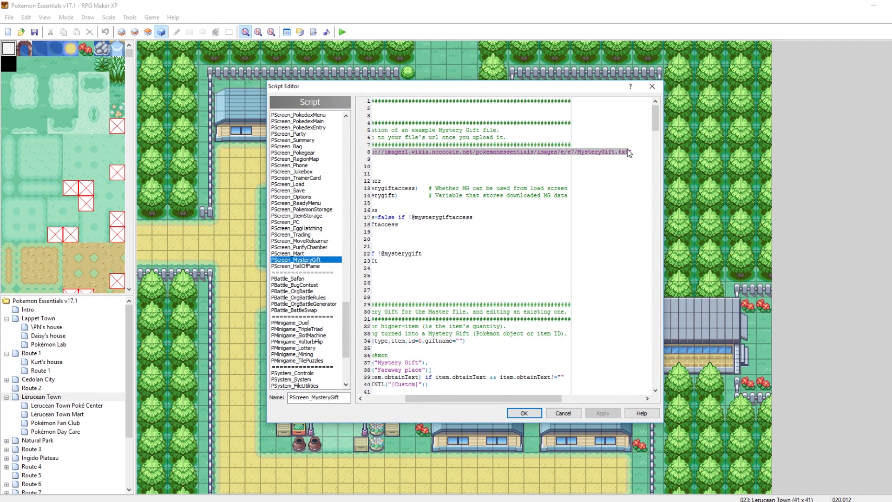
key("BackSpace")
type("https://pastebin.com/raw/tHrtJeJ2")
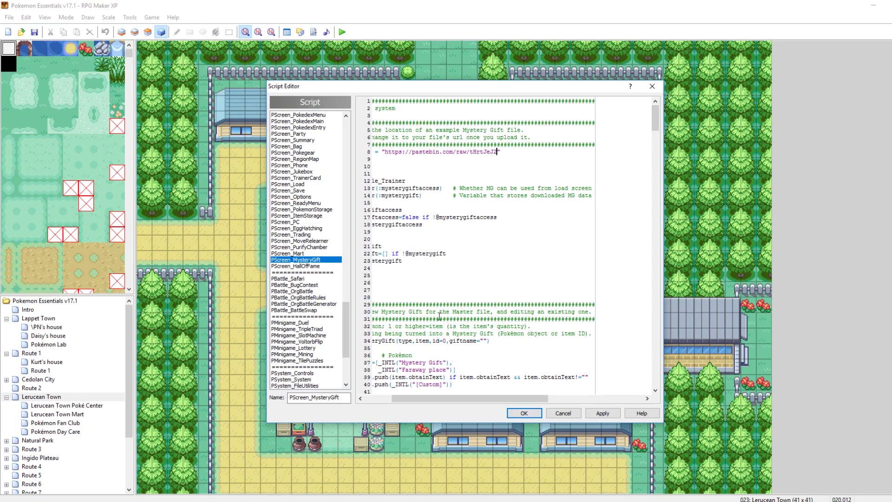
left_click_drag(470, 398, 443, 398)
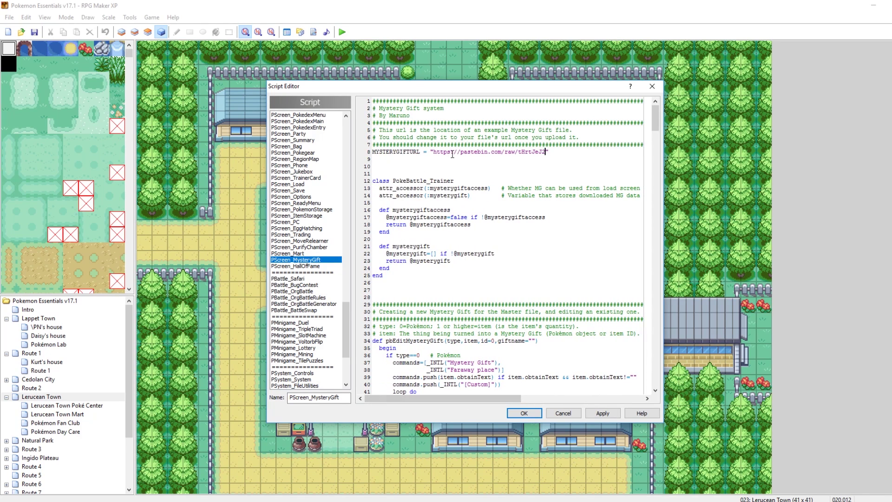
key("Delete")
key("ctrl+z")
key("ctrl+z")
key("ctrl+v")
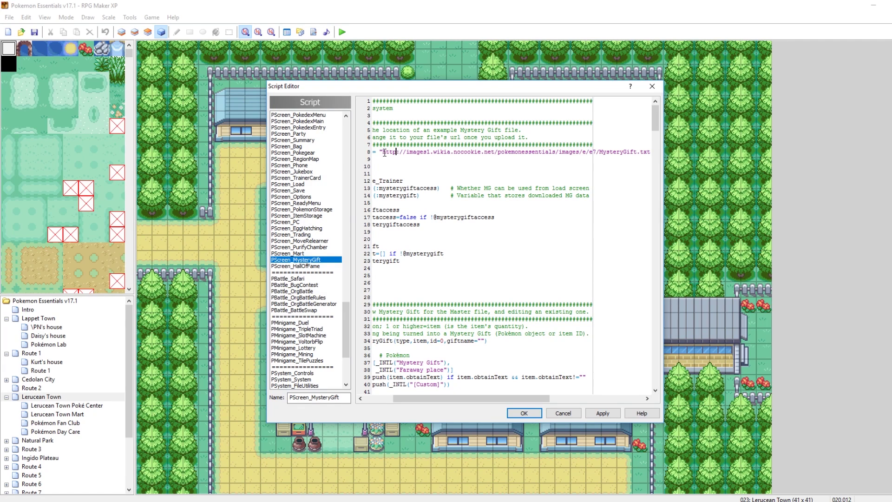
left_click_drag(384, 153, 627, 153)
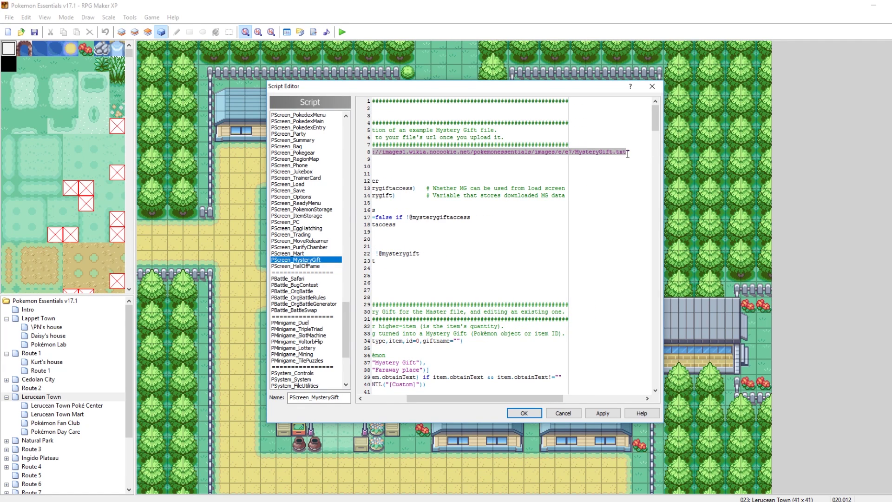
type("https://pastebin.com/raw/tHrtJeJ2")
left_click_drag(540, 398, 497, 398)
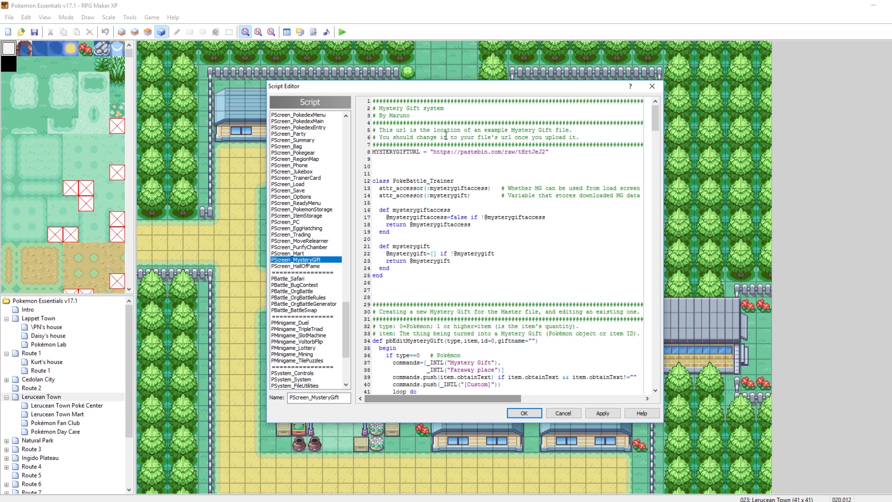
key("BackSpace")
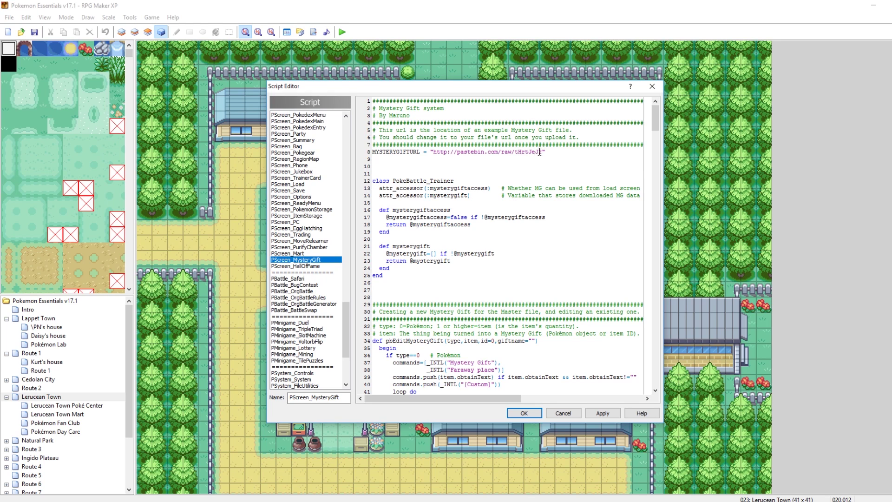
left_click(602, 413)
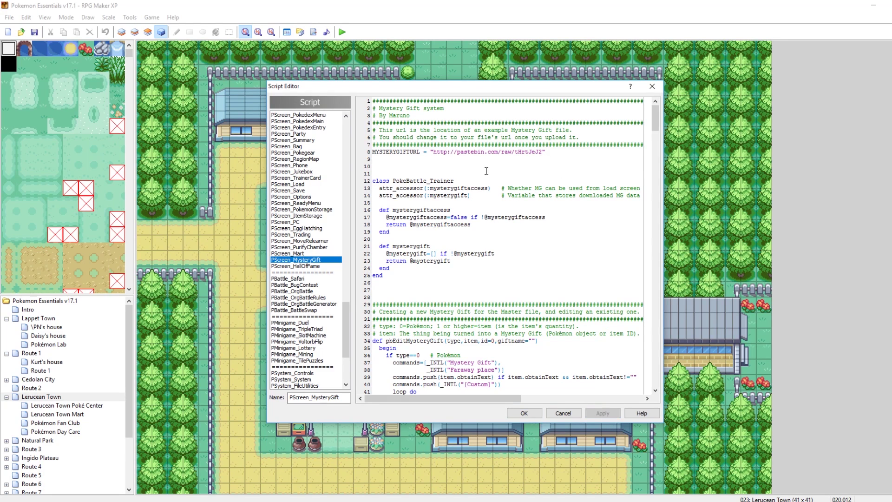
left_click(523, 413)
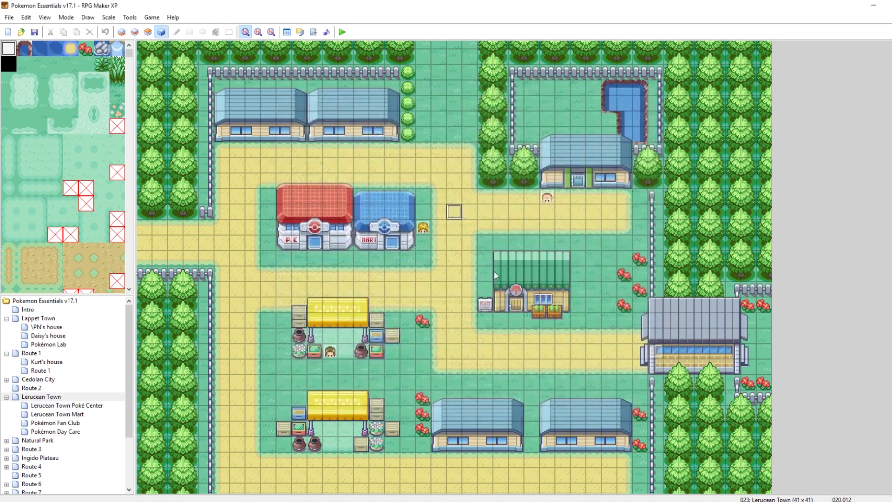
Launch the game from the Pokémon Essentials v17.1 folder and move down to Mystery Gift
left_click(454, 197)
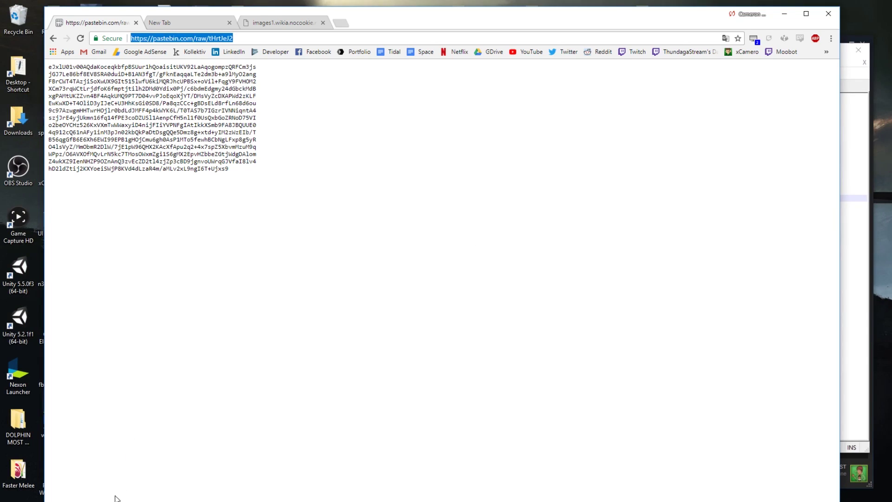
left_click(132, 467)
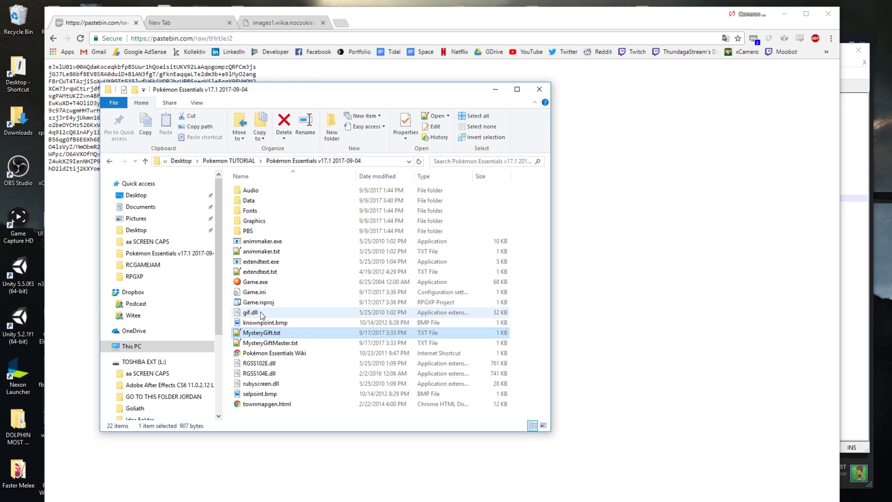
double_click(259, 302)
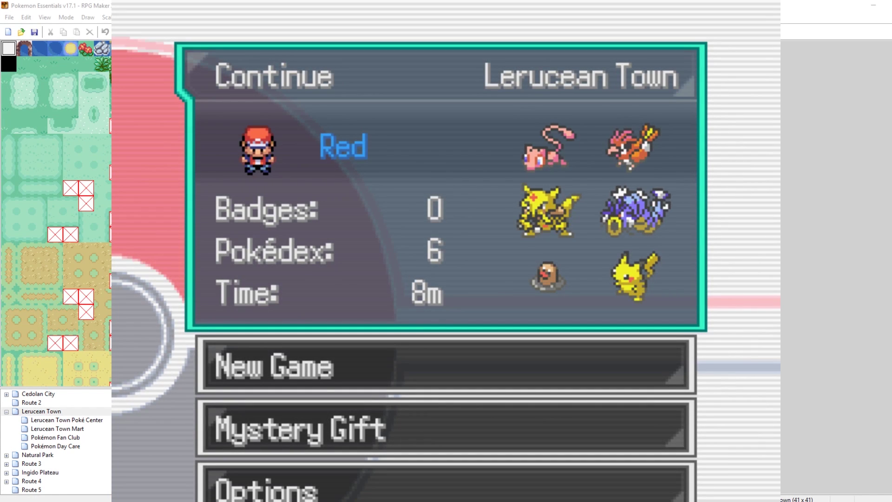
key("Down")
key("Down")
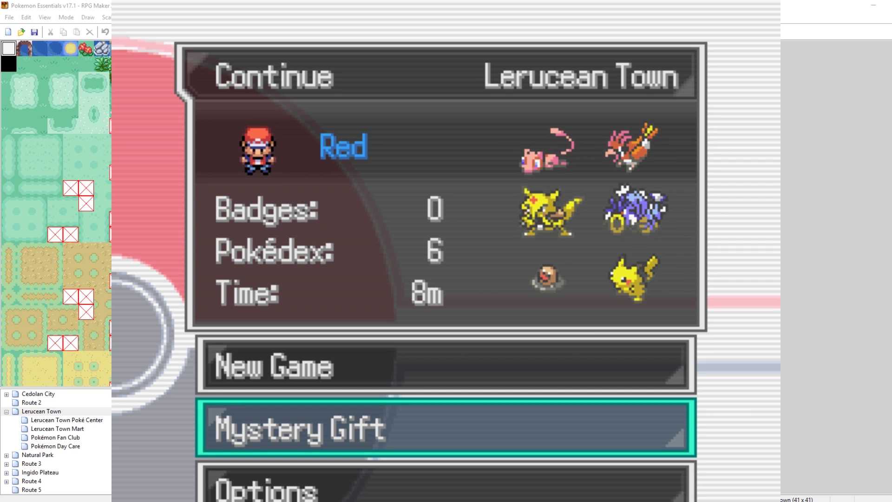
Search for Mystery Gifts and claim the Shiny Mew Gift
key("Return")
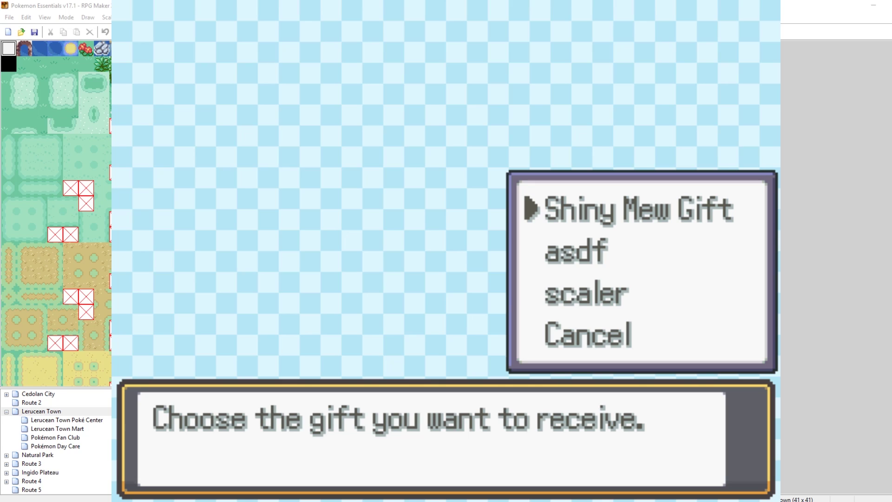
key("Down")
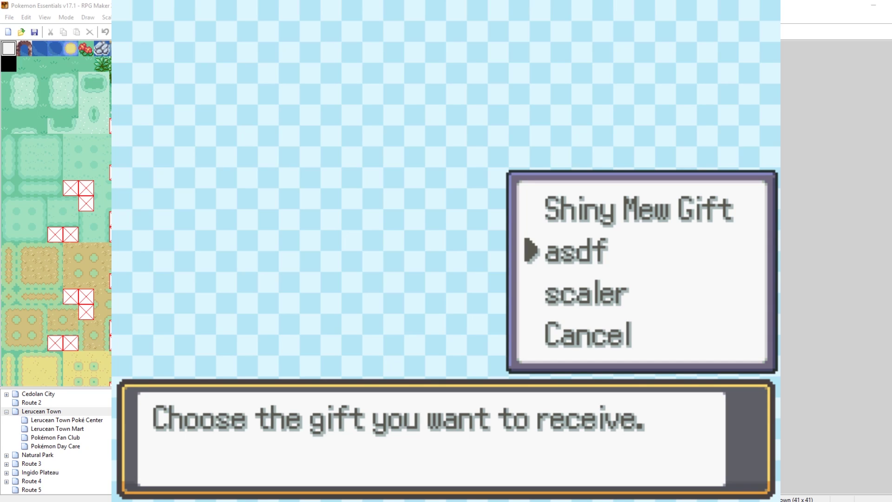
key("Down")
key("Up")
key("Up")
key("Return")
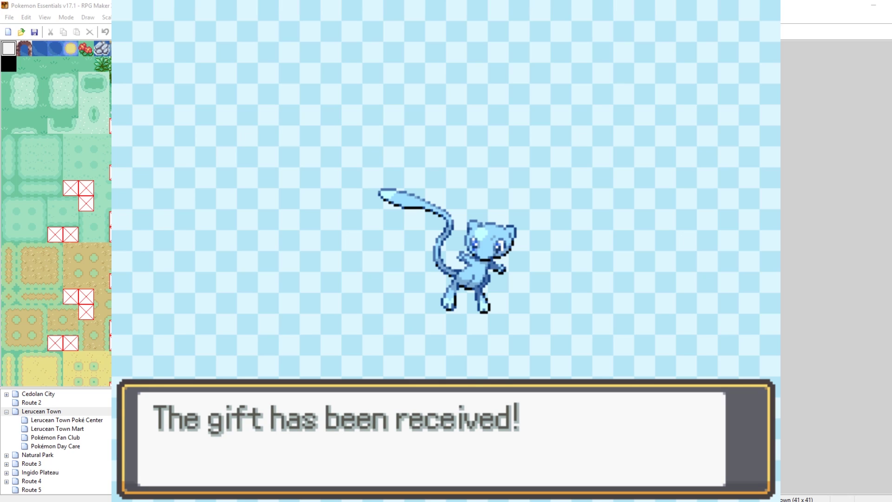
key("Return")
key("Return")
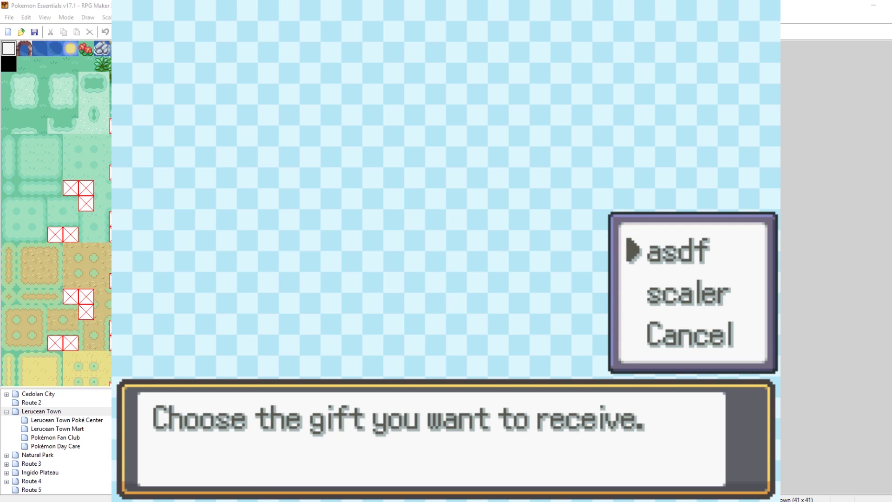
Claim the scaler gift as well, then leave the Mystery Gift screen
key("Down")
key("Return")
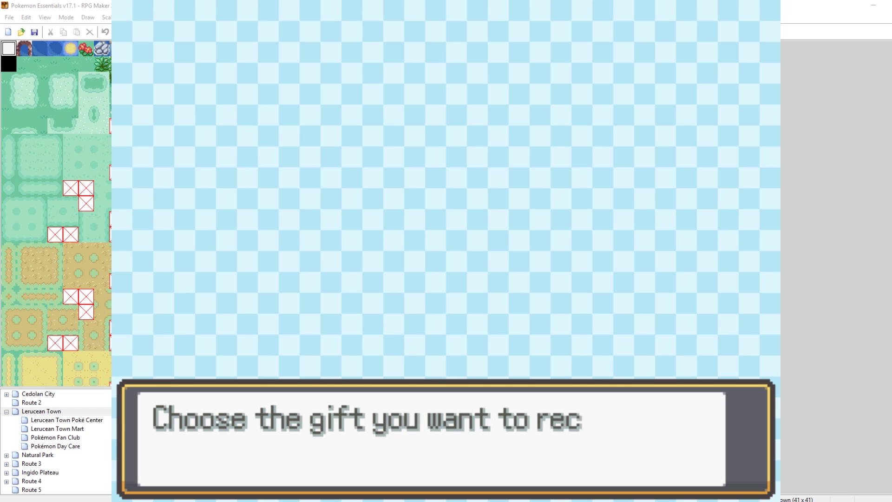
key("Down")
key("Return")
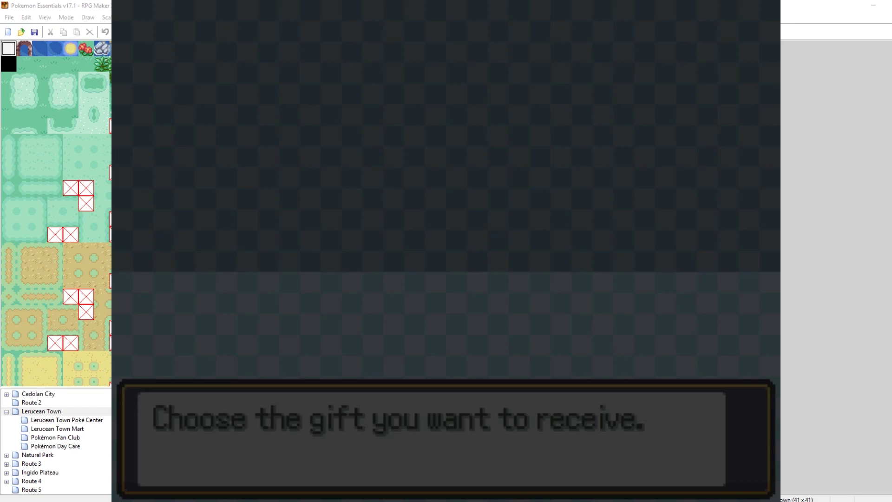
key("Return")
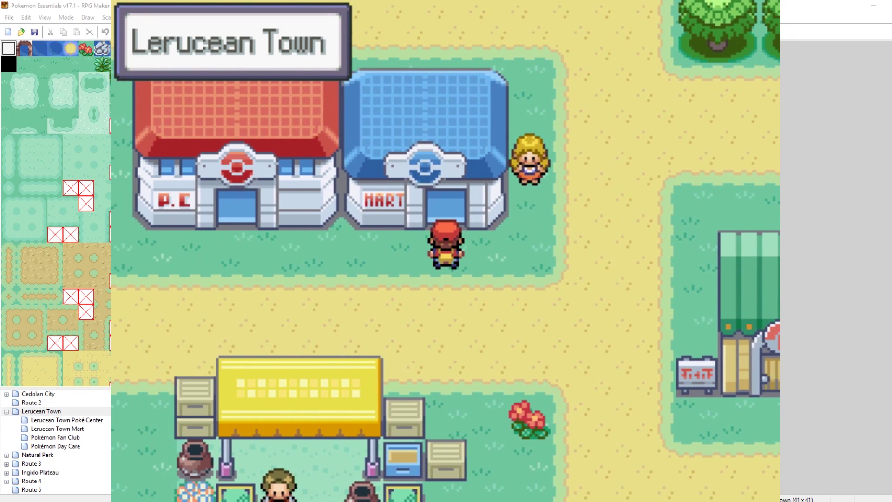
Walk into the Lerucean Town Mart and face the deliveryman
key("Up")
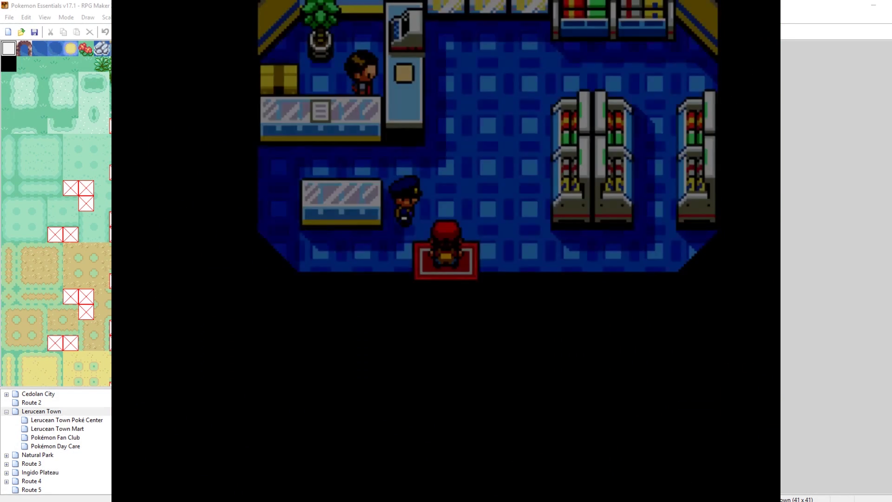
key("Up")
key("Left")
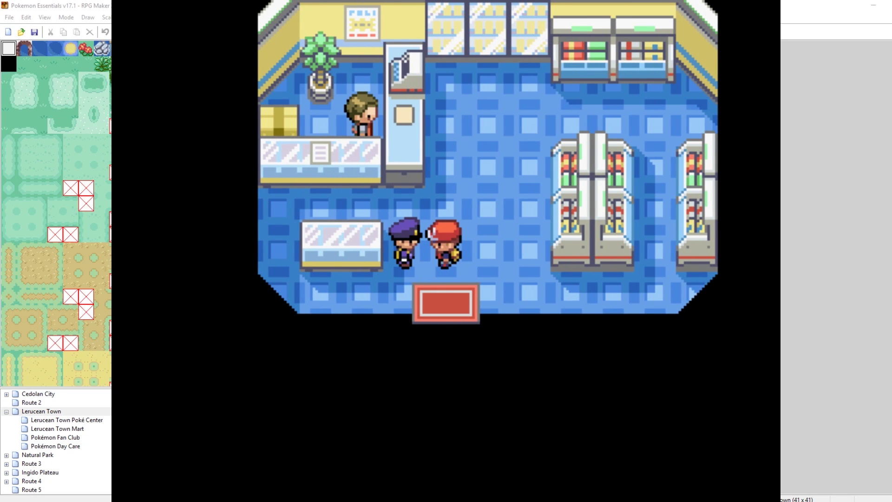
key("Up")
key("Down")
key("Left")
Talk to the deliveryman repeatedly to receive the waiting gifts, including the Dragon Scale
key("c")
key("c")
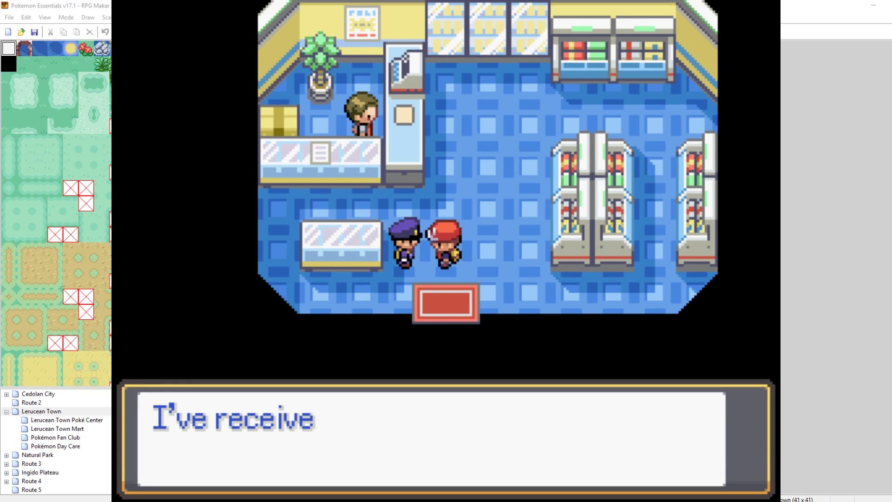
key("c")
key("c")
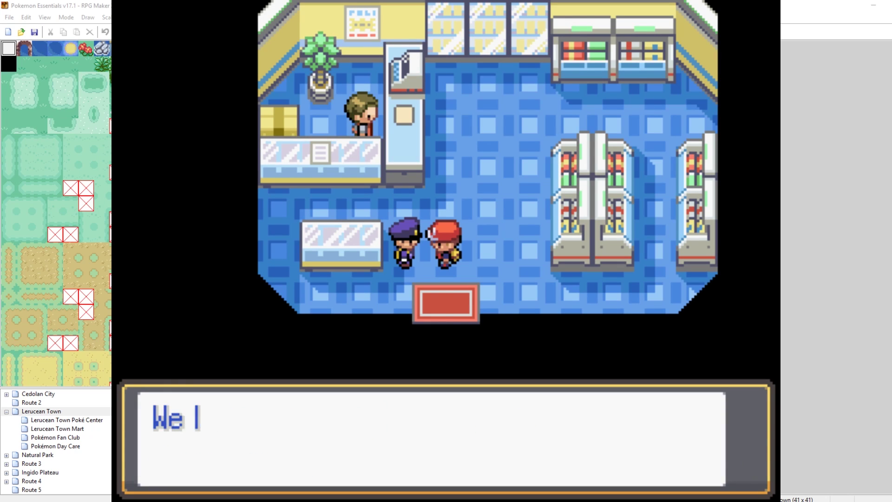
key("c")
key("c")
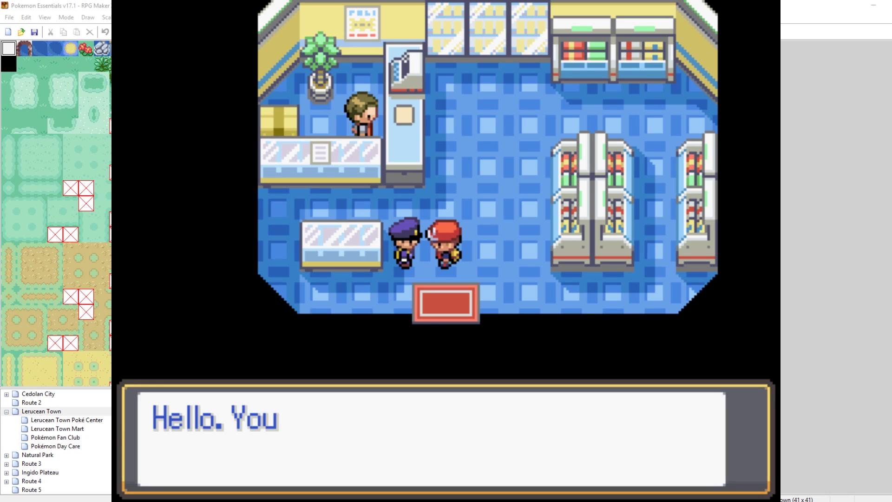
key("c")
key("c")
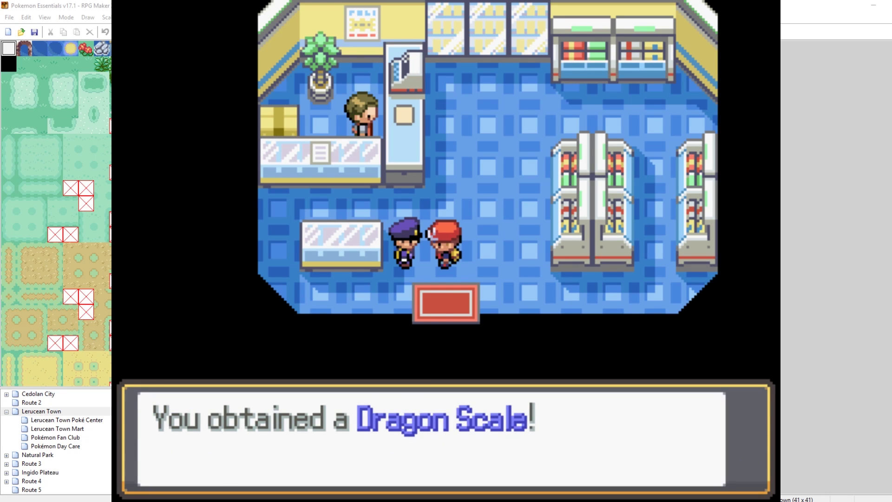
key("c")
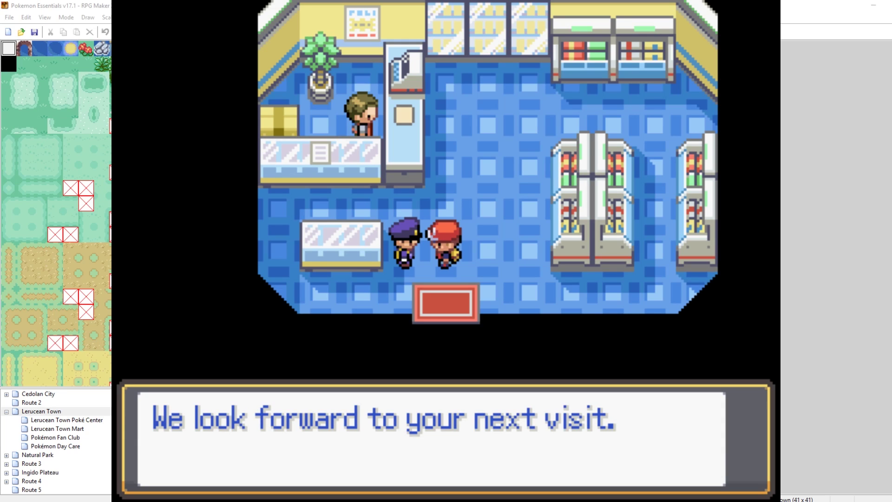
key("c")
key("c")
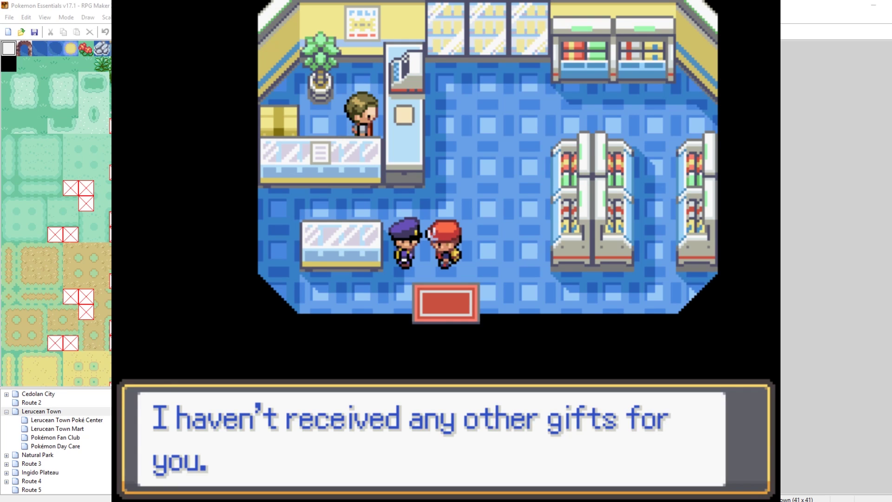
key("c")
key("c")
key("Down")
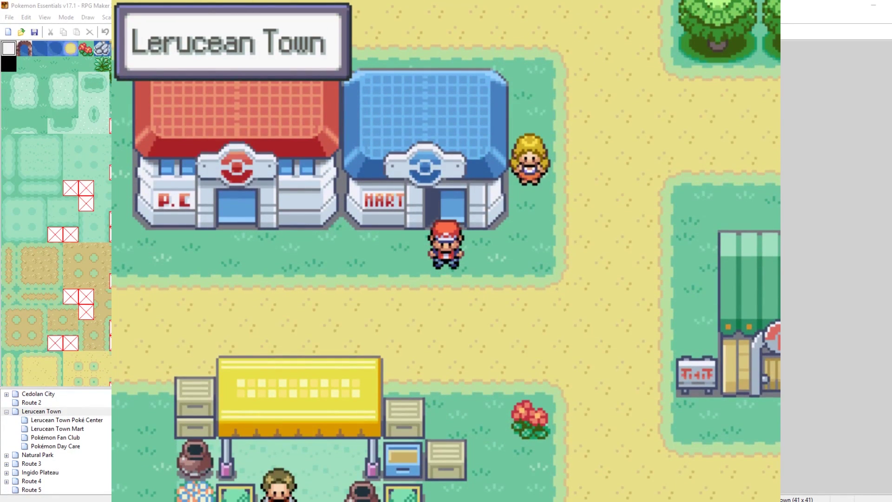
key("Up")
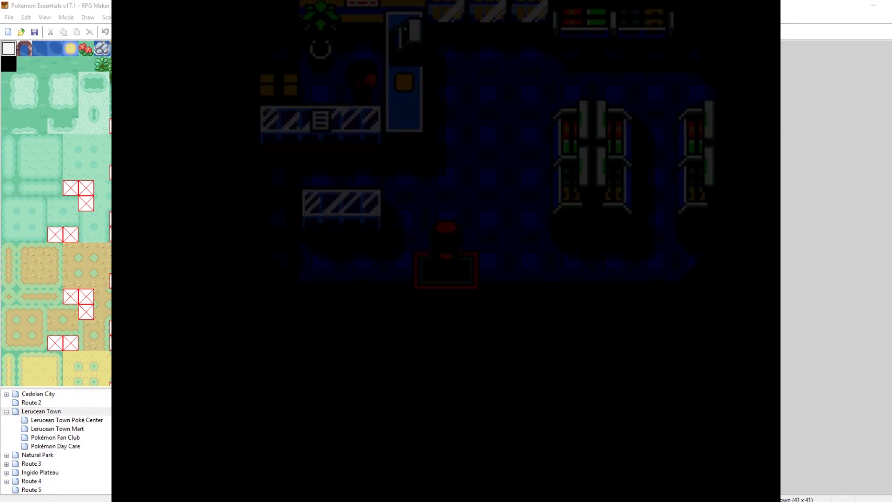
Leave the Mart and walk into the Poké Center up to the PC
key("Right")
key("Left")
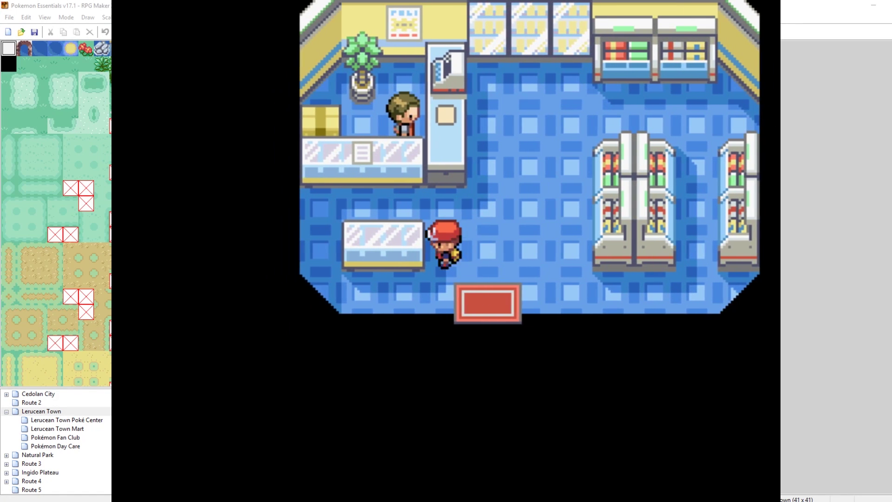
key("Right")
key("Down")
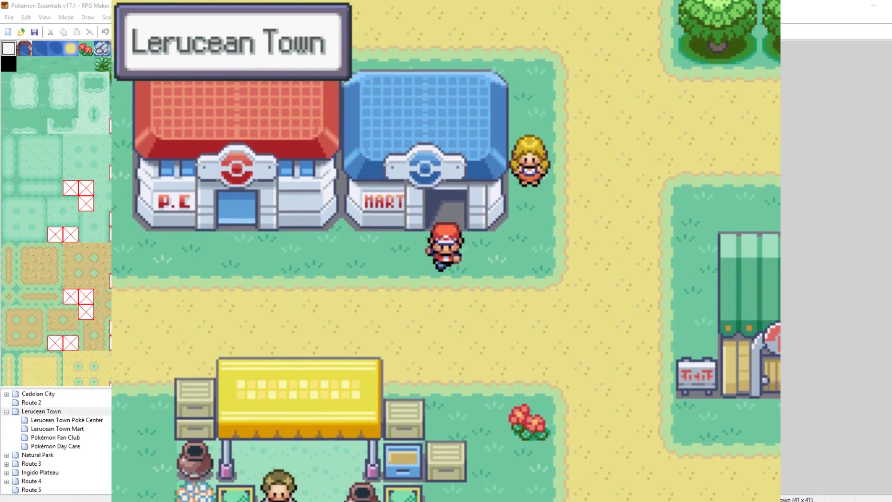
key("Left")
key("Up")
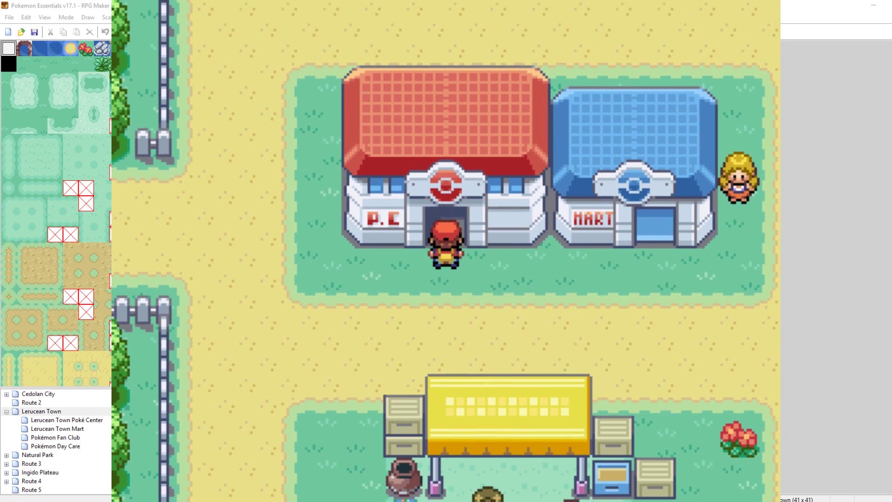
key("Up")
key("Right")
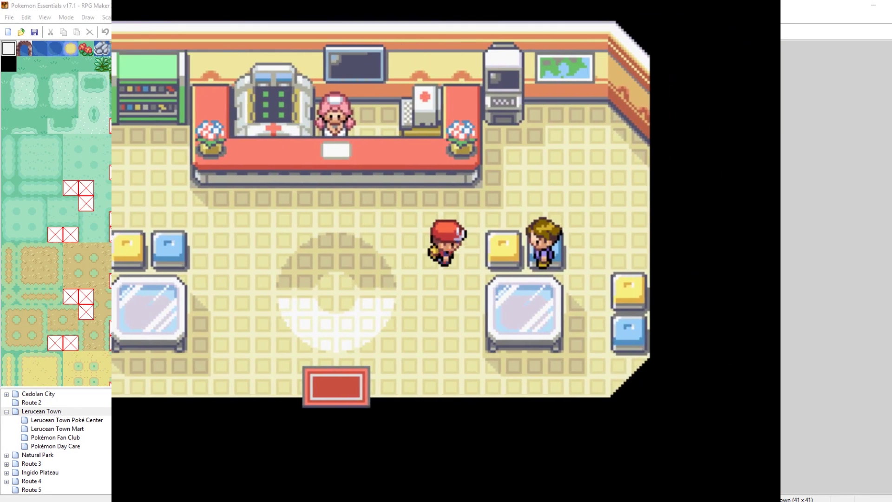
key("Up")
Check the Pokémon Storage System box holding Mew, then close the PC
key("Return")
key("Return")
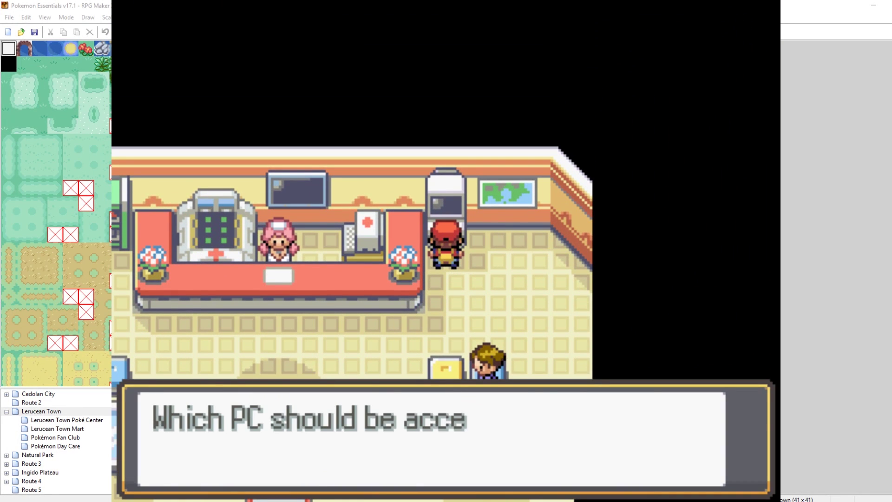
key("Return")
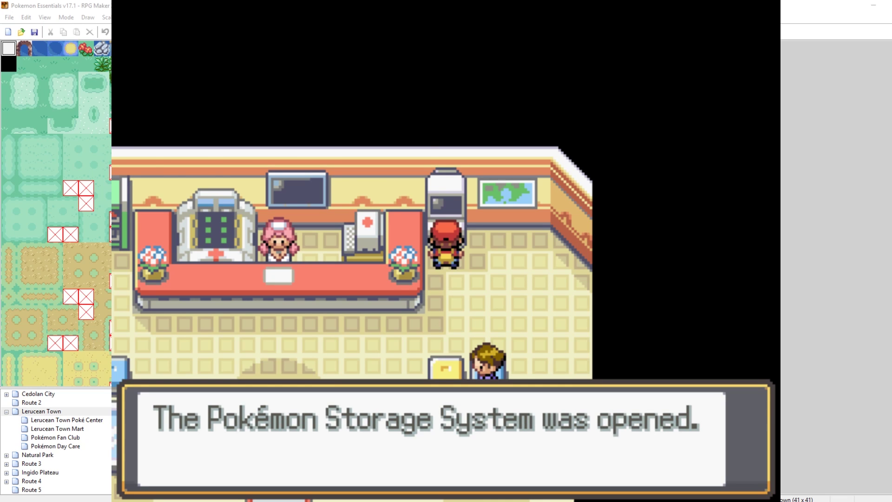
key("Return")
key("Return")
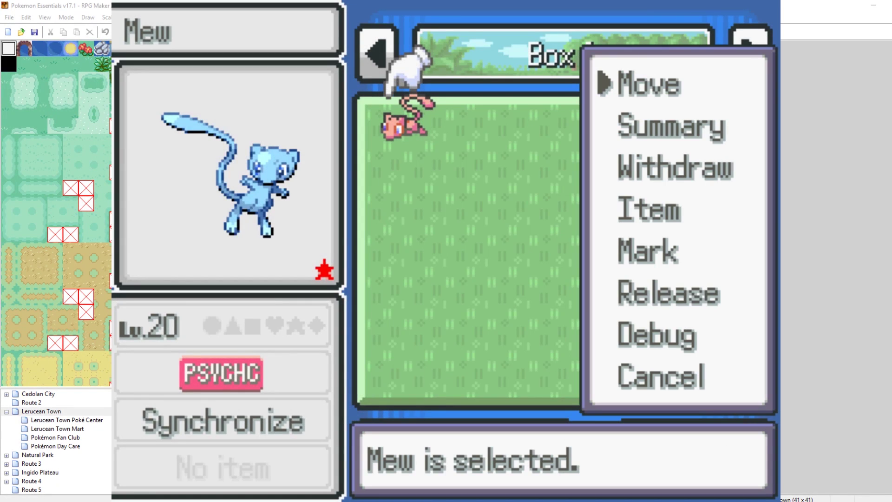
key("Escape")
key("Escape")
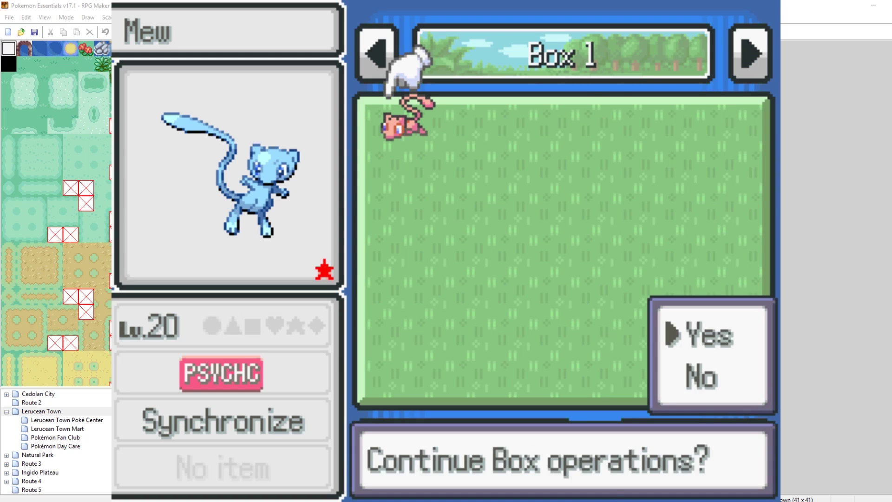
key("Escape")
key("Escape")
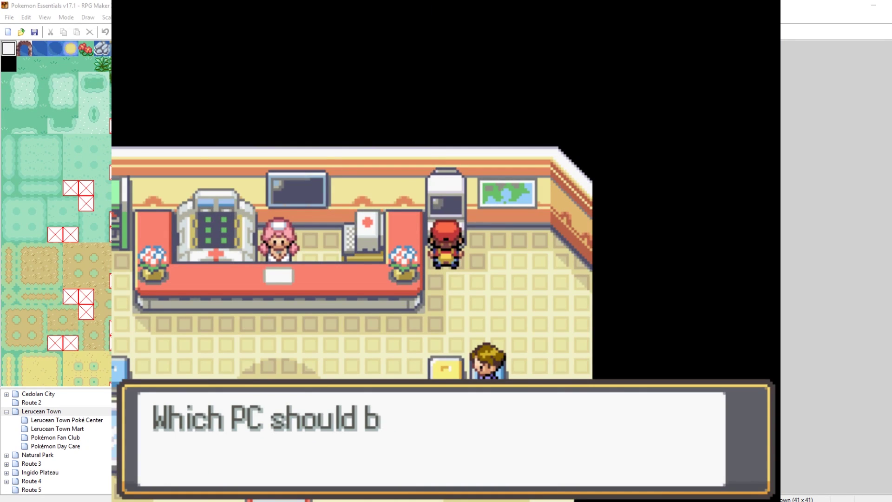
key("Escape")
key("Down")
key("Escape")
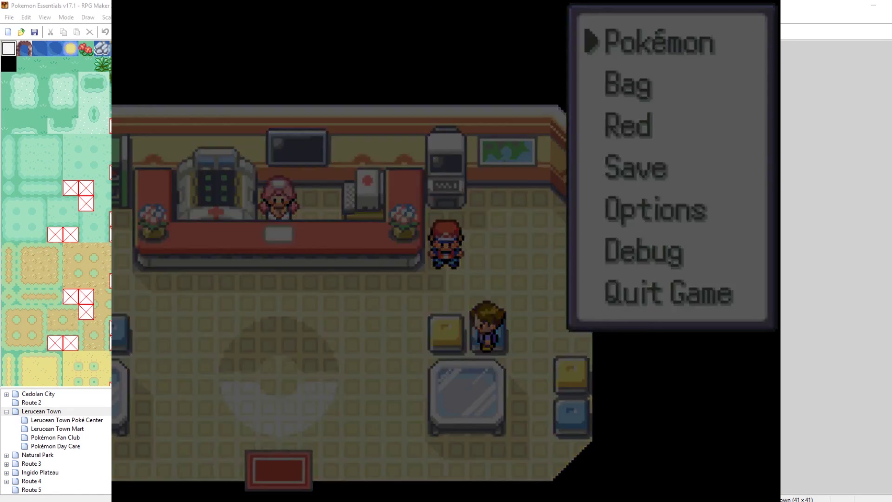
Look at Mew in the party list, then end the playtest with Alt+F4
key("Return")
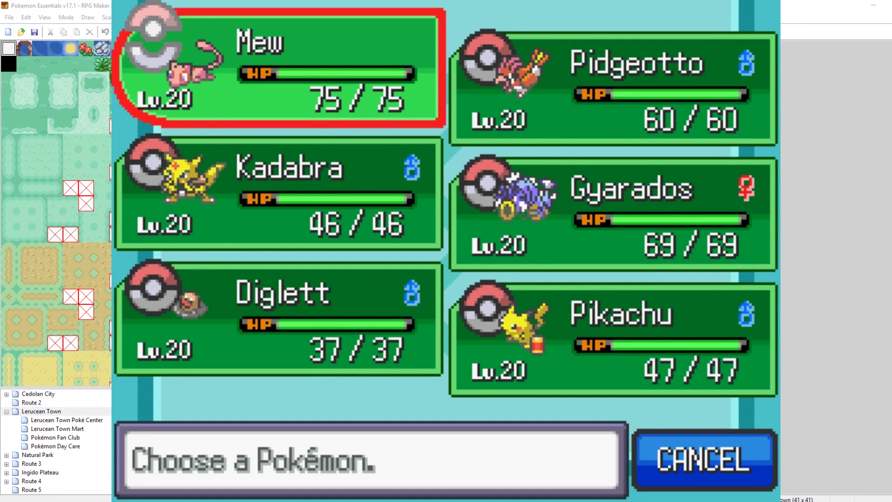
key("Return")
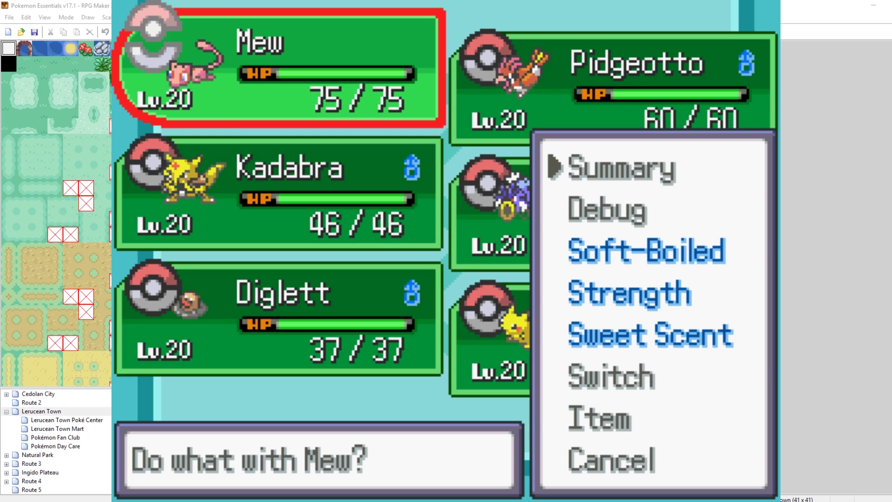
key("Escape")
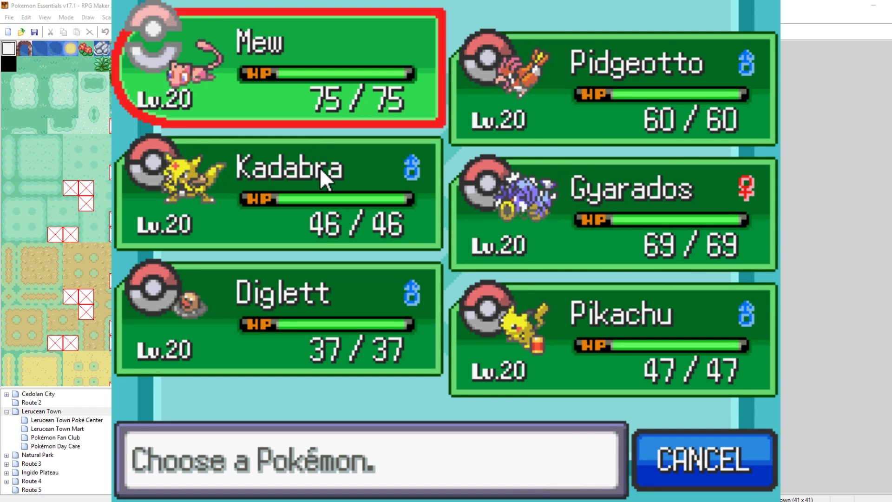
key("Escape")
key("Escape")
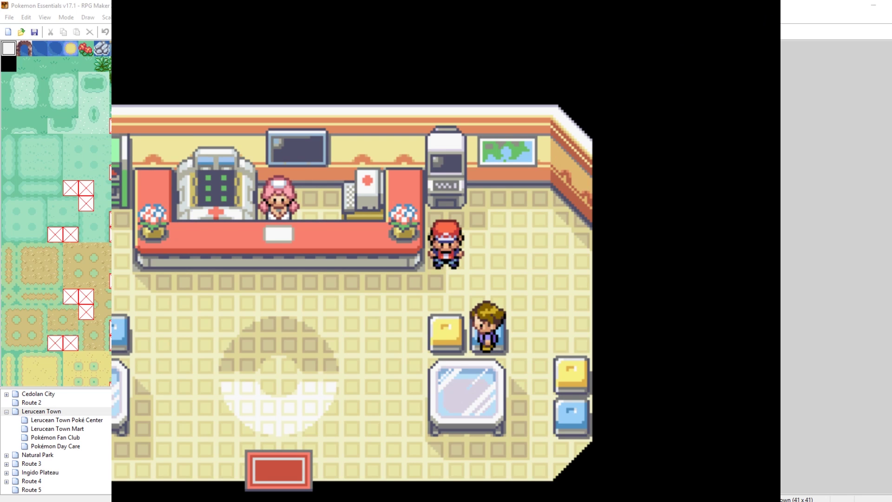
key("alt+F4")
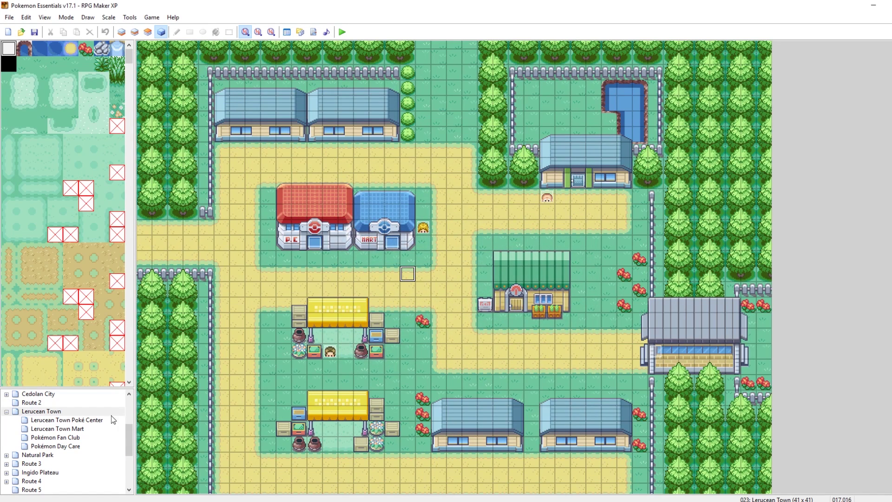
Open the Lerucean Town Mart map and view the Deliveryman event's second page
left_click(76, 428)
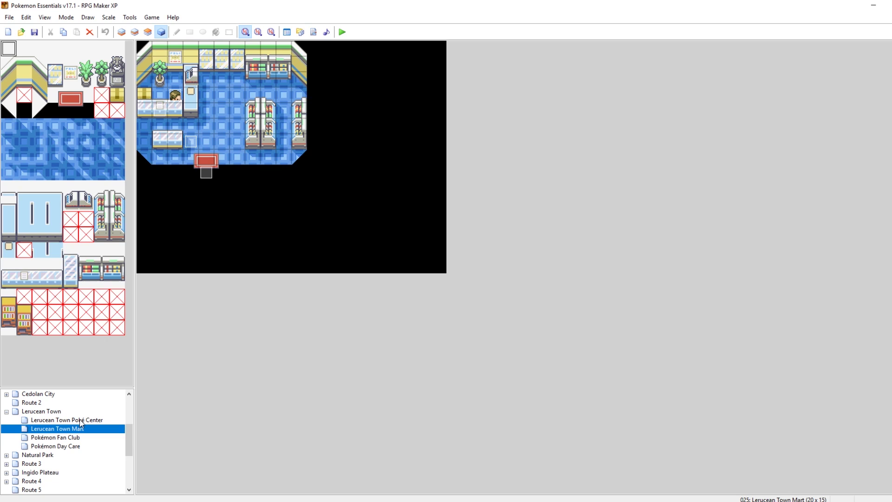
left_click(192, 139)
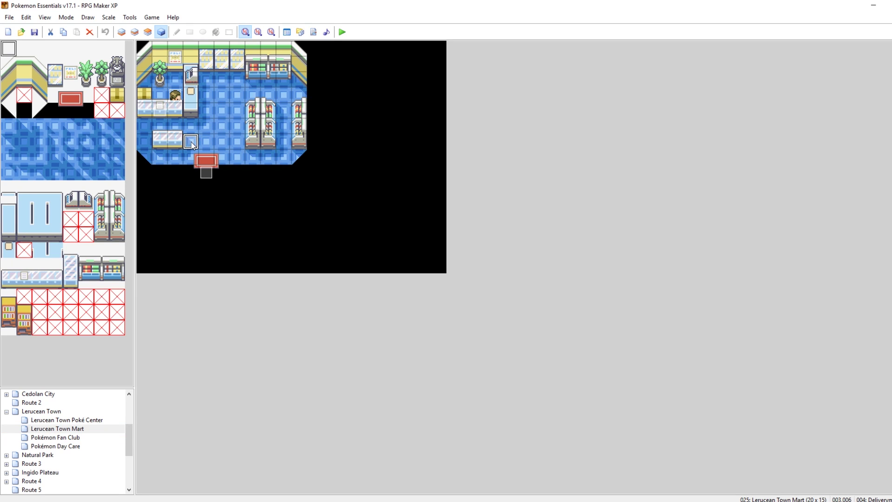
double_click(191, 141)
left_click_drag(363, 108, 423, 104)
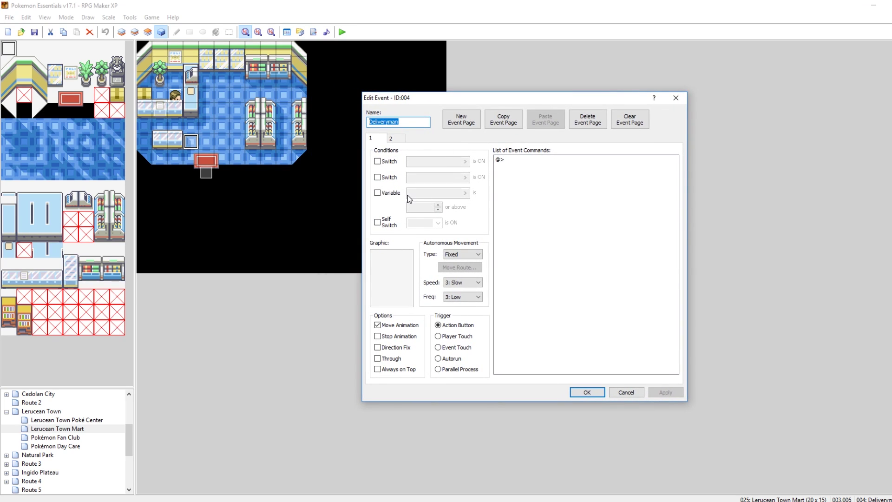
left_click(396, 139)
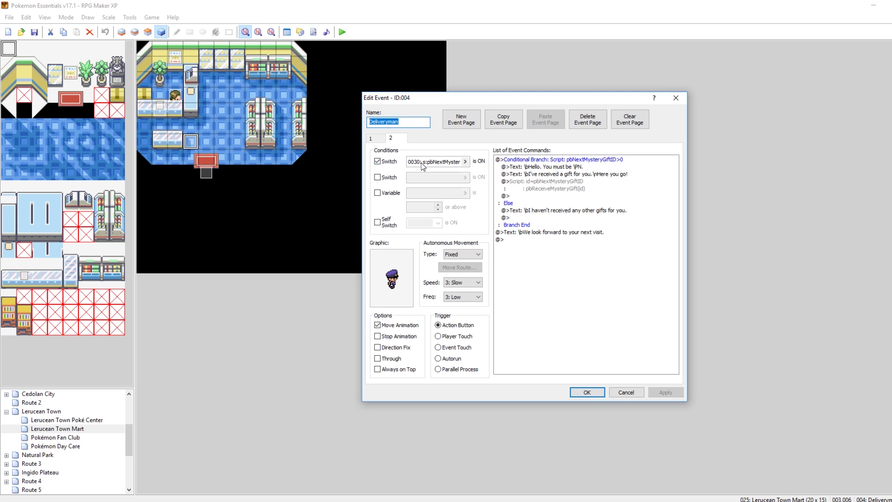
Inspect the page condition's s:pbNextMysteryGiftID switch, then close the switch list unchanged
left_click(454, 162)
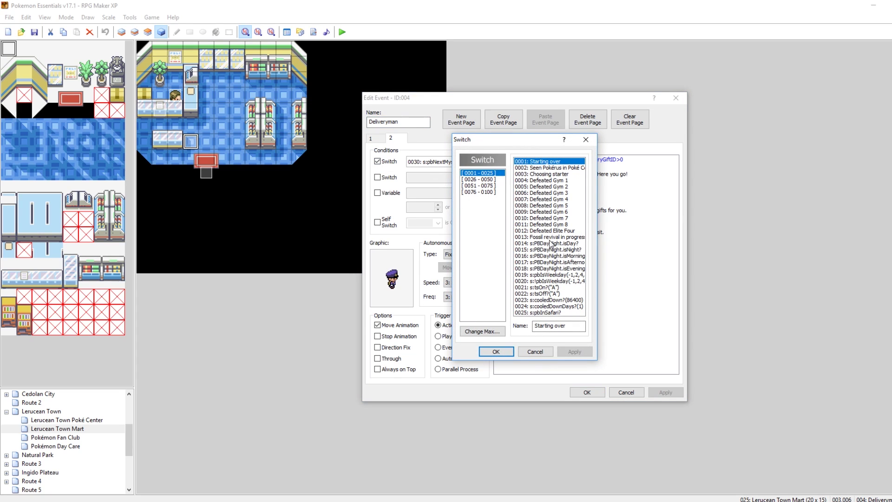
left_click(481, 180)
left_click(547, 186)
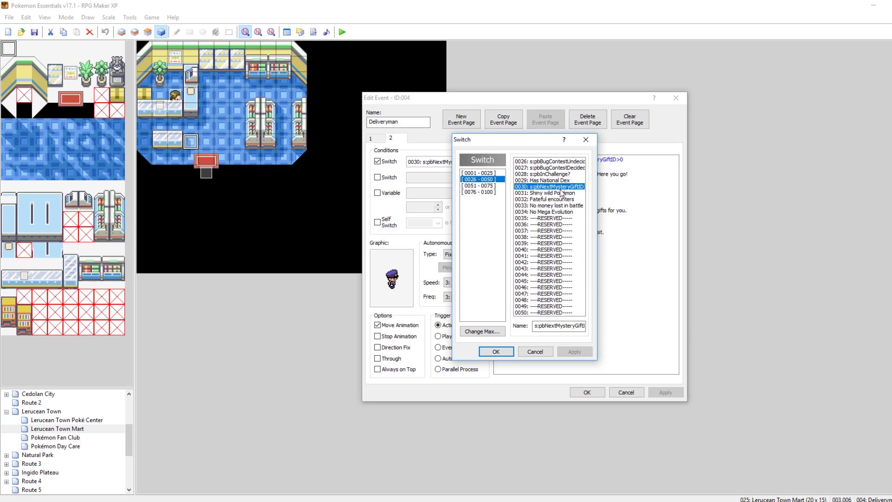
left_click_drag(540, 326, 589, 326)
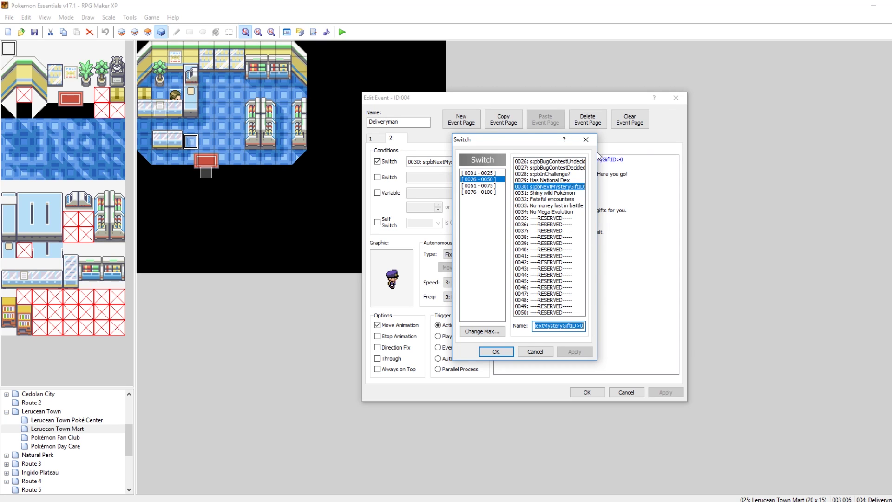
left_click(586, 140)
Review the conditional branch, greeting, gift message and pbReceiveMysteryGift script commands
left_click(553, 160)
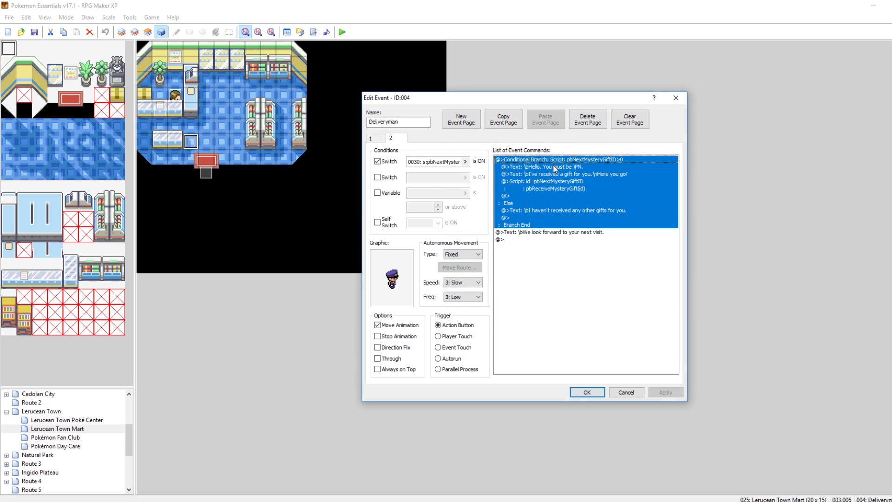
left_click(563, 167)
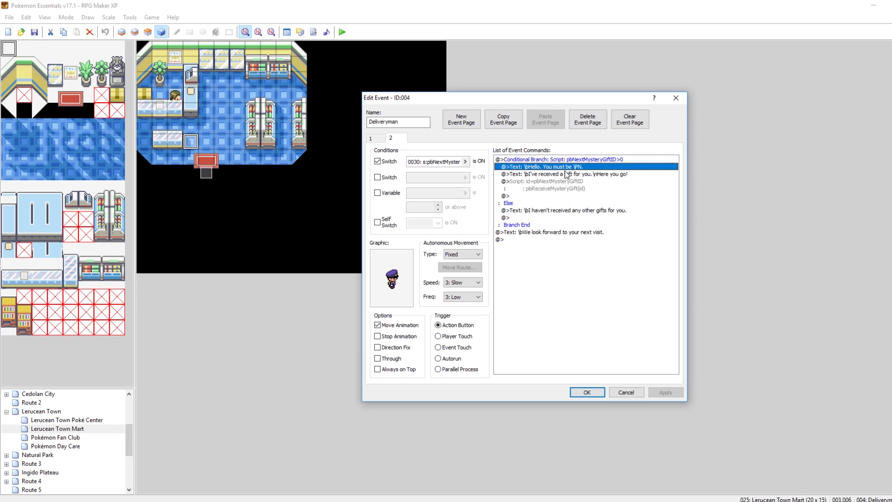
left_click(573, 174)
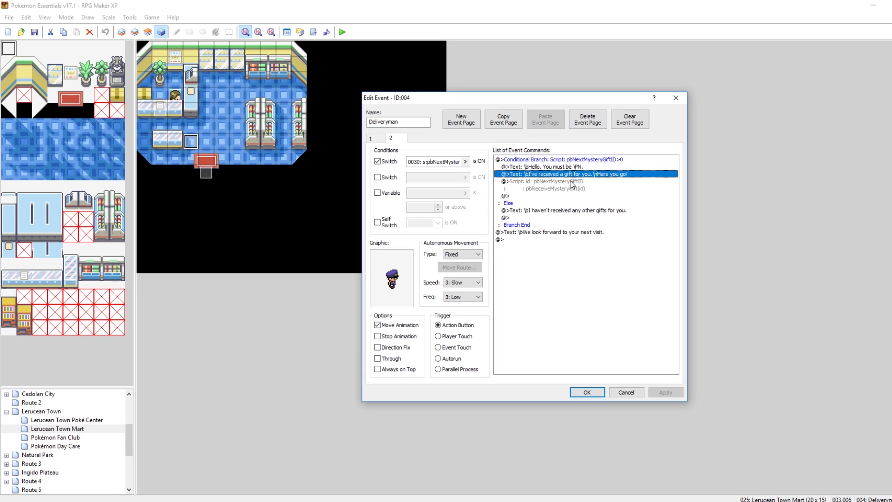
left_click(572, 182)
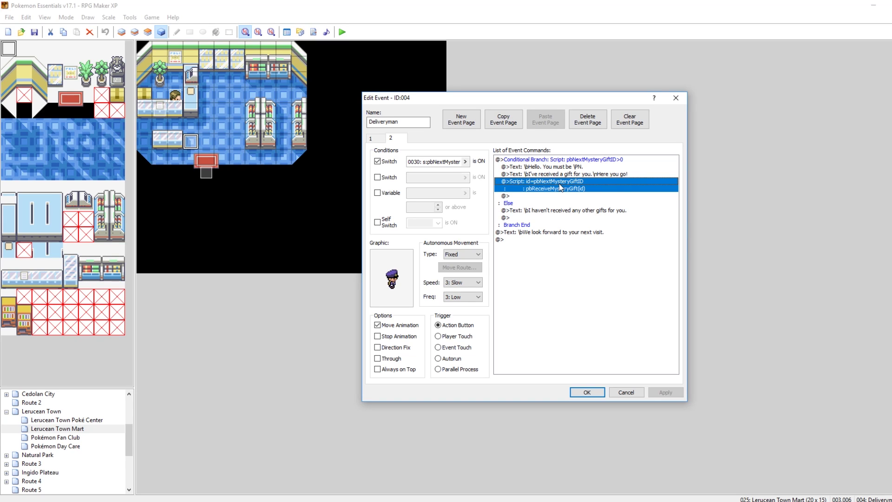
Close the Deliveryman event, then reopen it on its second page
left_click(675, 97)
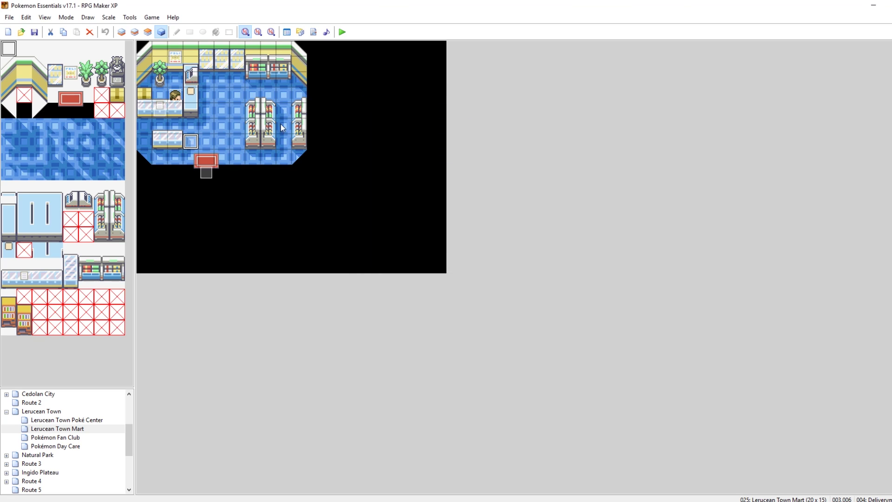
left_click(235, 115)
left_click(196, 141)
double_click(191, 142)
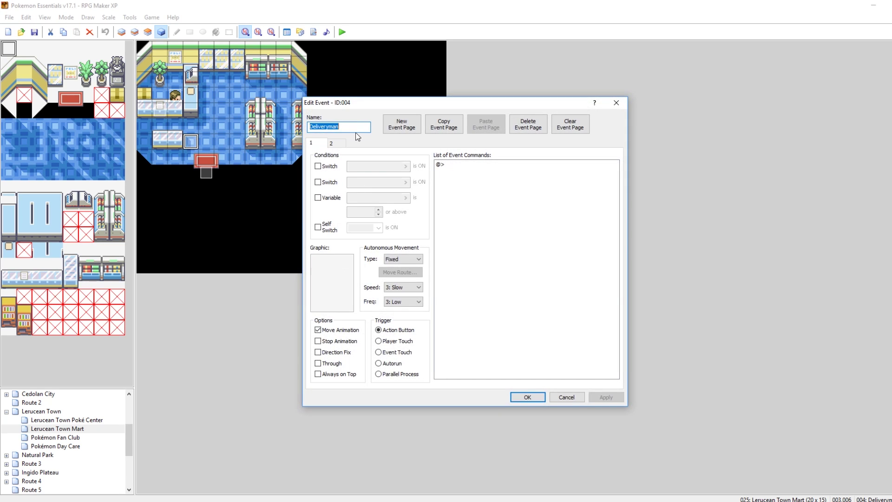
left_click(341, 144)
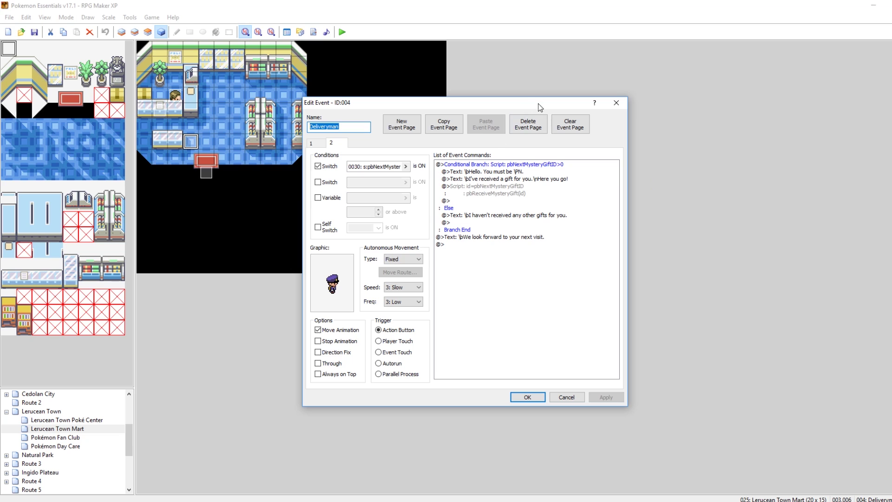
Close the event window unchanged and return to the Lerucean Town map
left_click(616, 103)
left_click(222, 111)
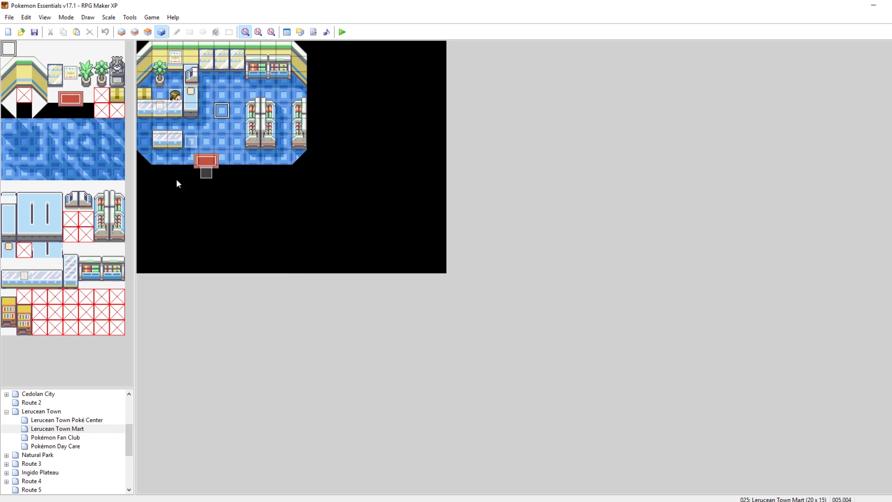
left_click(46, 412)
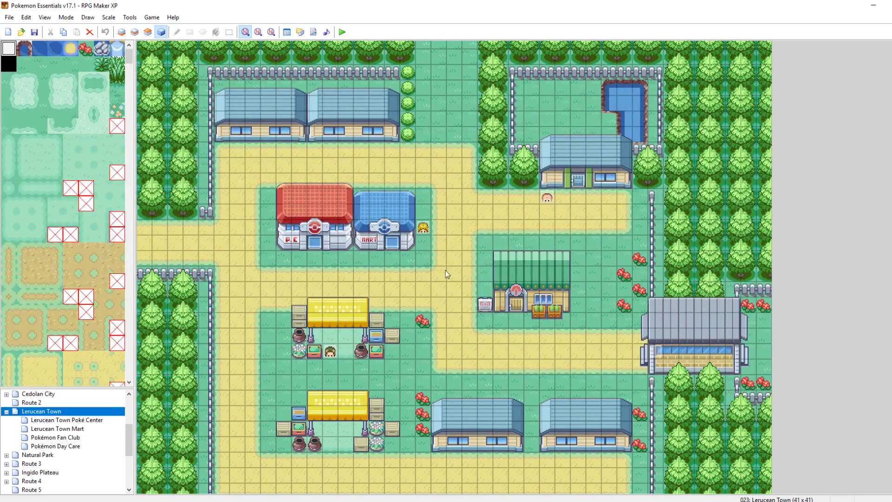
Open PScreen_MysteryGift in the Script Editor and place the cursor on its MYSTERYGIFTURL Pastebin line
left_click(313, 32)
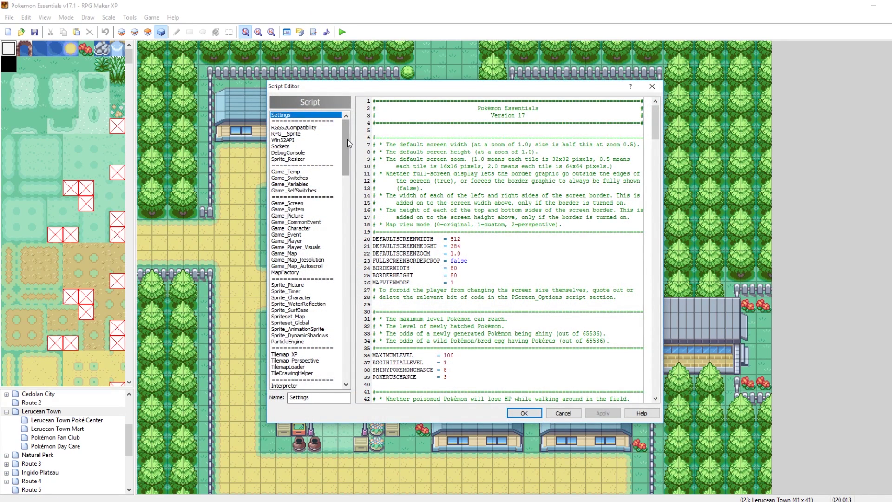
left_click_drag(346, 139, 351, 305)
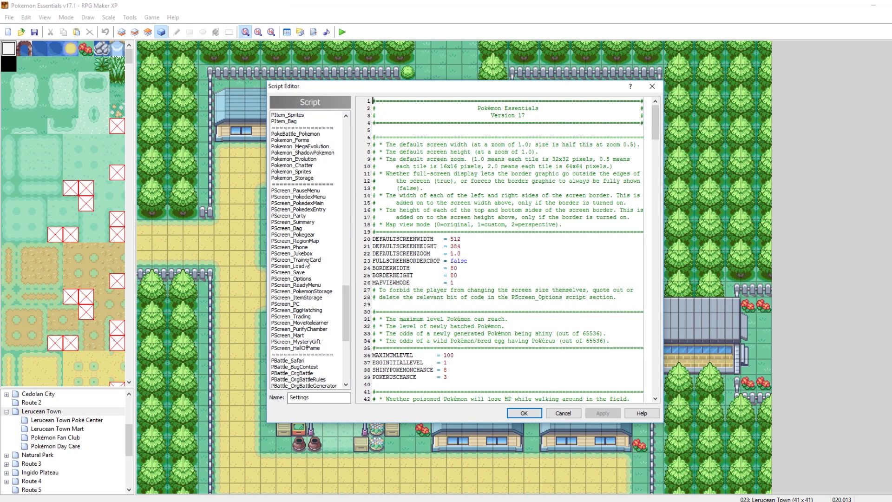
left_click(307, 341)
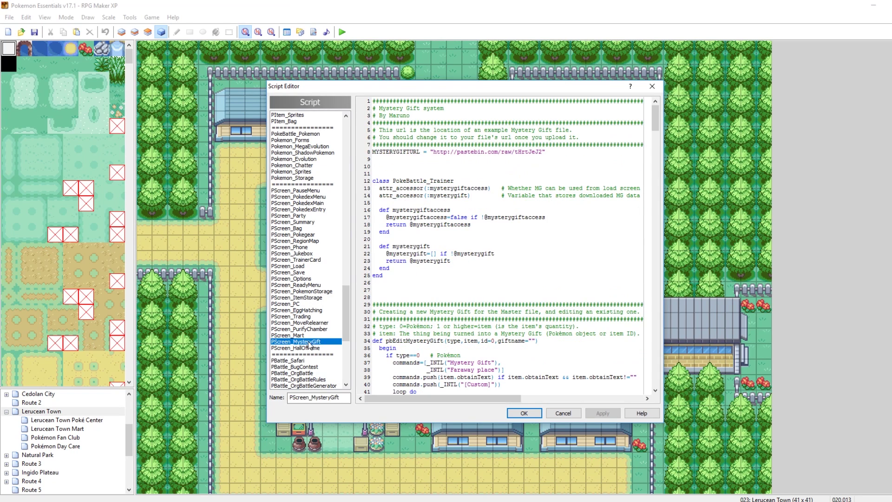
left_click(494, 151)
Return Chrome to the full My Game Mystery Gift paste page on Pastebin
mouse_move(157, 496)
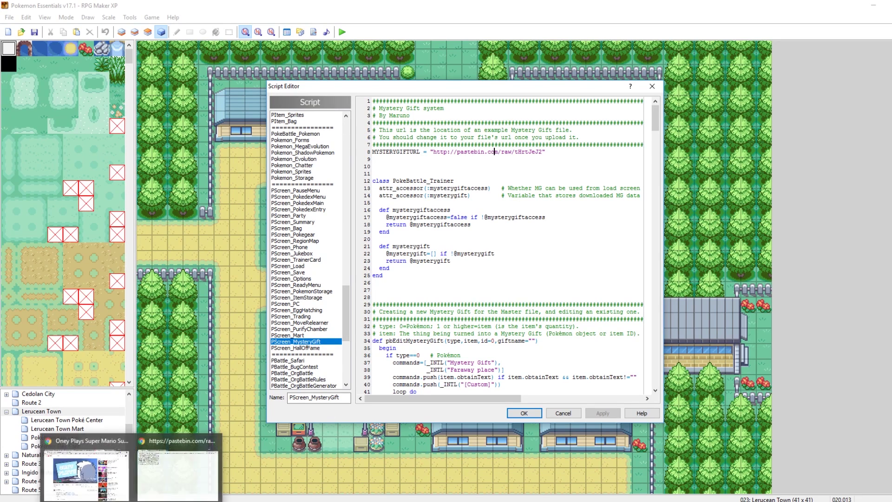
left_click(161, 470)
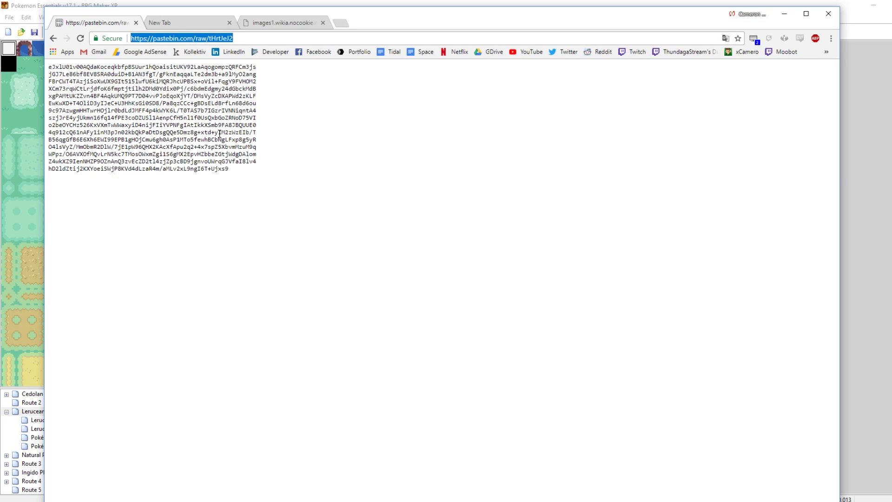
left_click(53, 38)
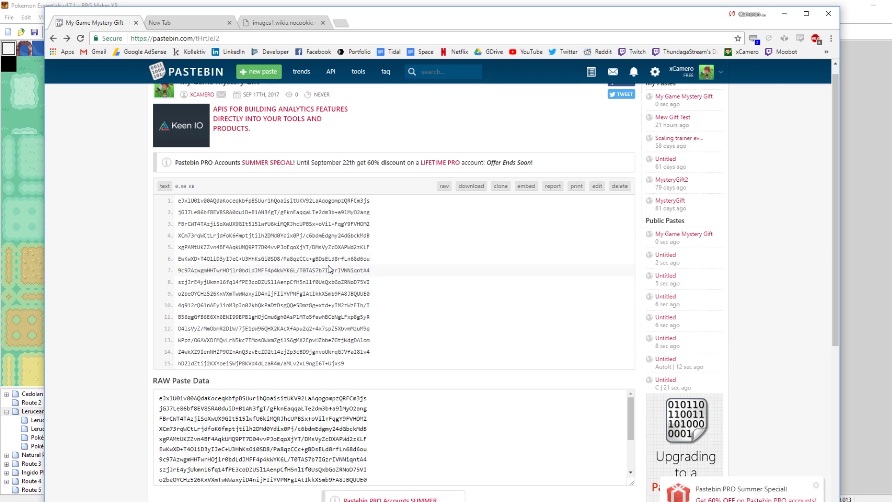
scroll(331, 303, "down", 5)
scroll(433, 230, "up", 4)
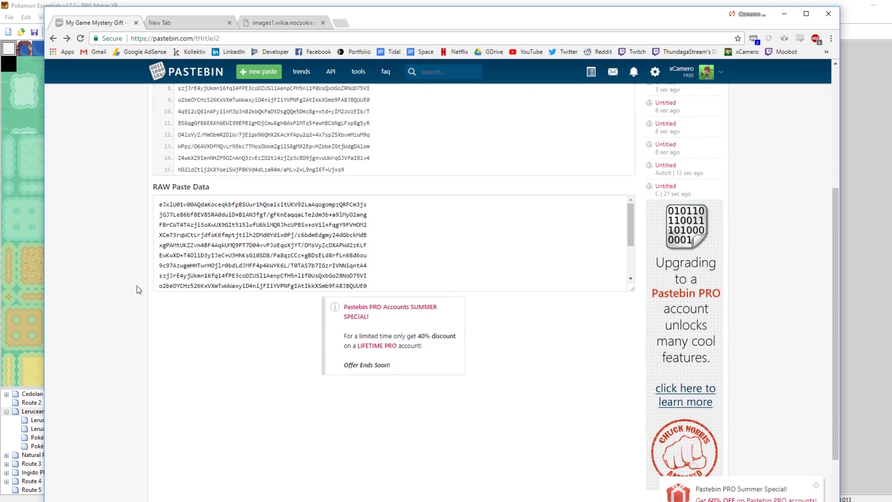
Edit the paste and select all of its encoded gift text
left_click(595, 138)
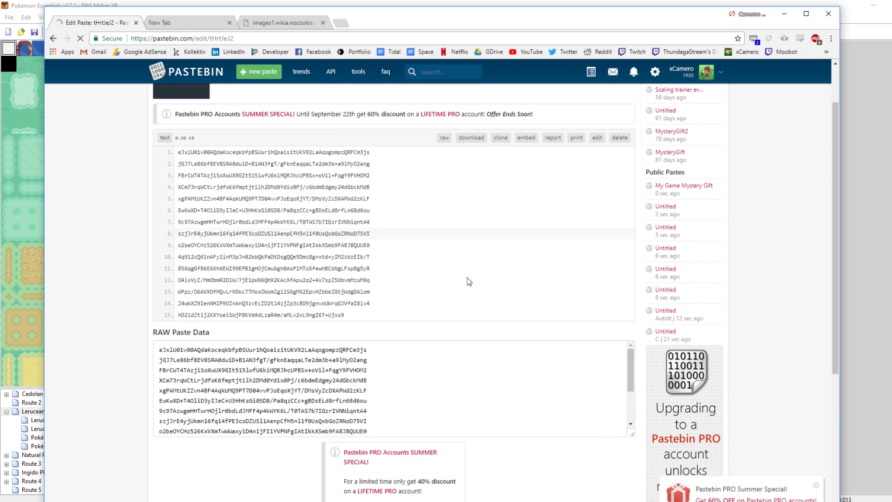
left_click_drag(342, 292, 339, 303)
left_click_drag(325, 259, 110, 124)
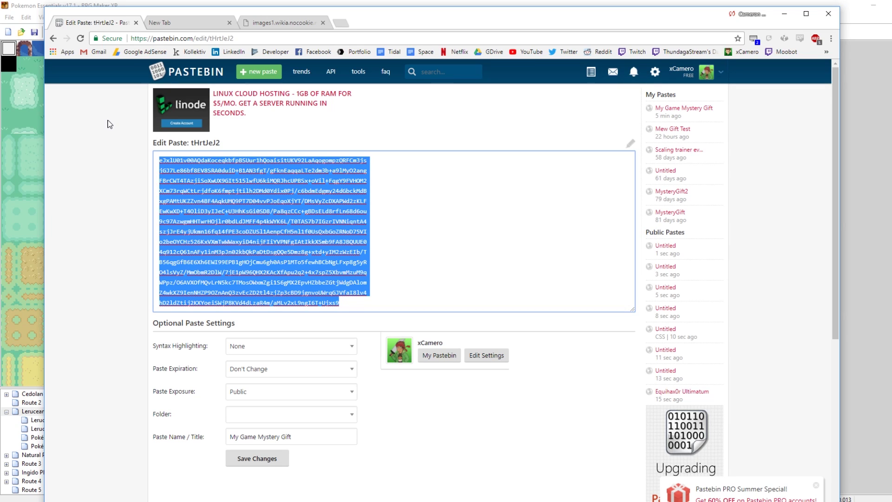
Close RPG Maker XP's Script Editor, returning to the Lerucean Town map
left_click(228, 4)
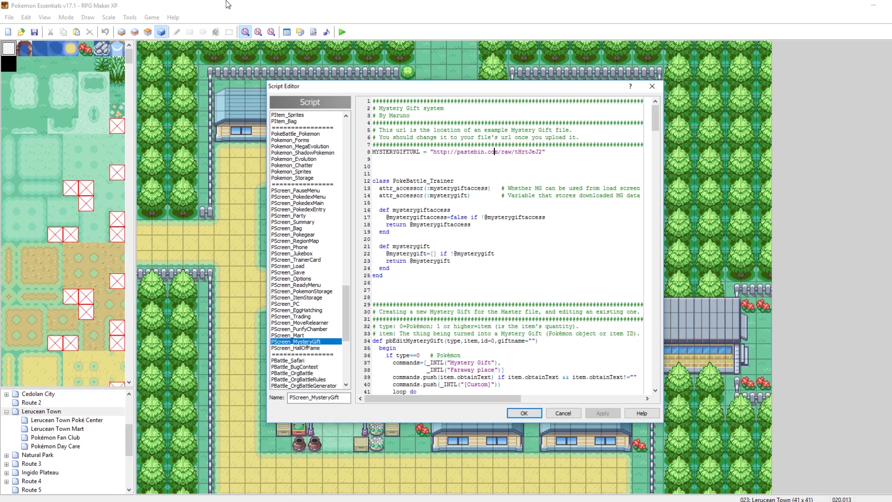
left_click(651, 86)
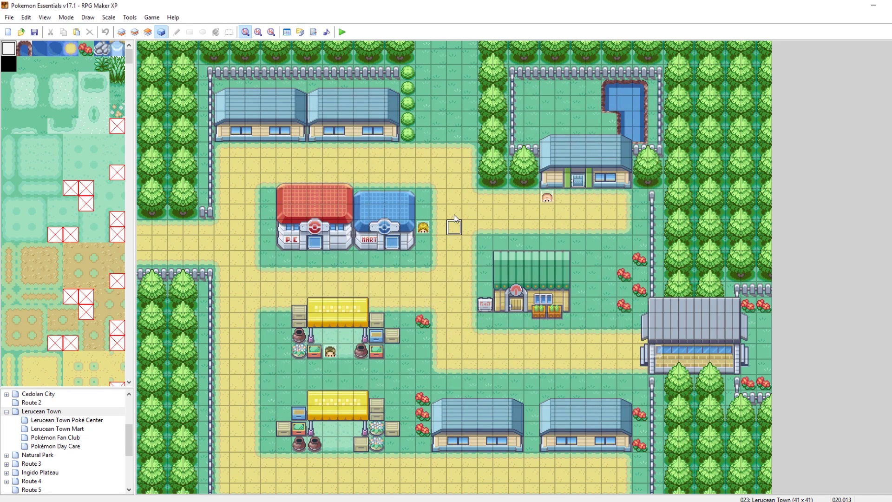